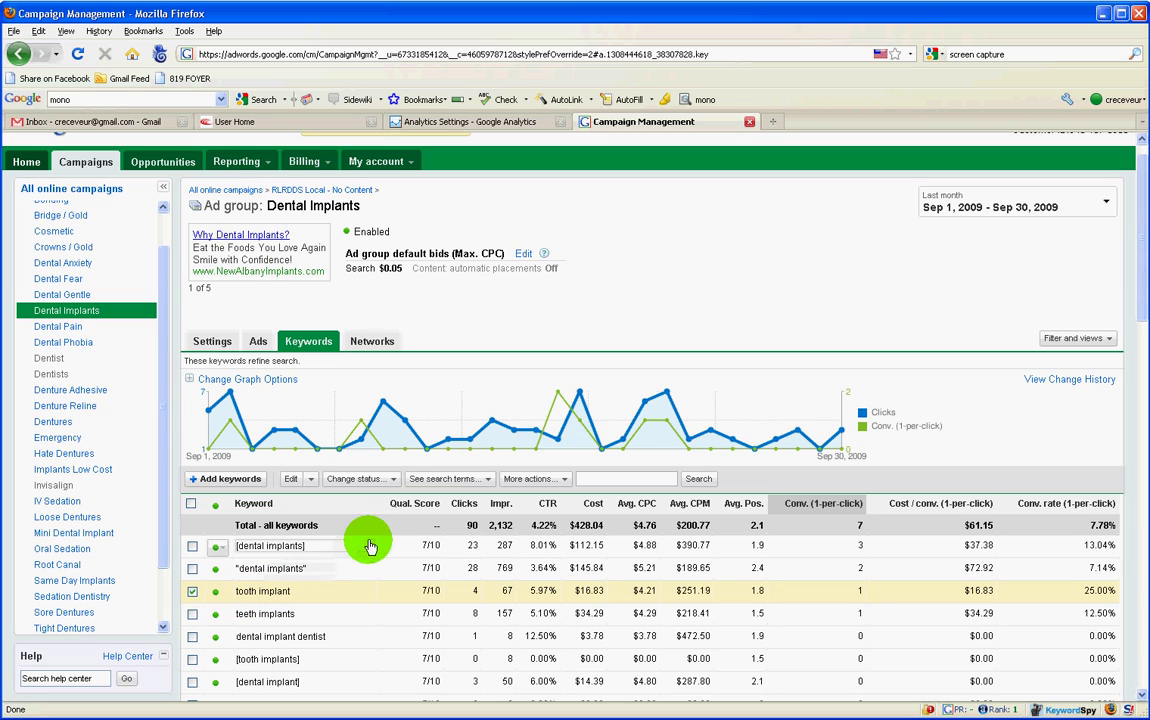
# View the search terms for the selected Dental Implants keyword, then head back to keywords
pyautogui.click(459, 483)
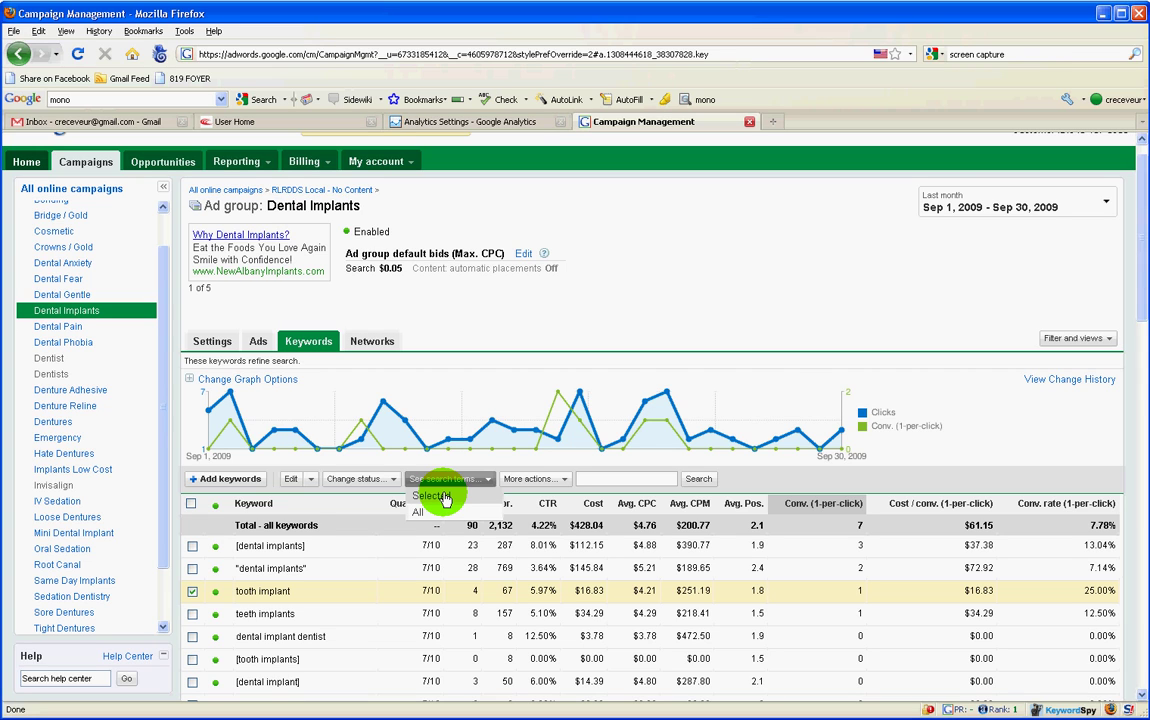
pyautogui.click(445, 498)
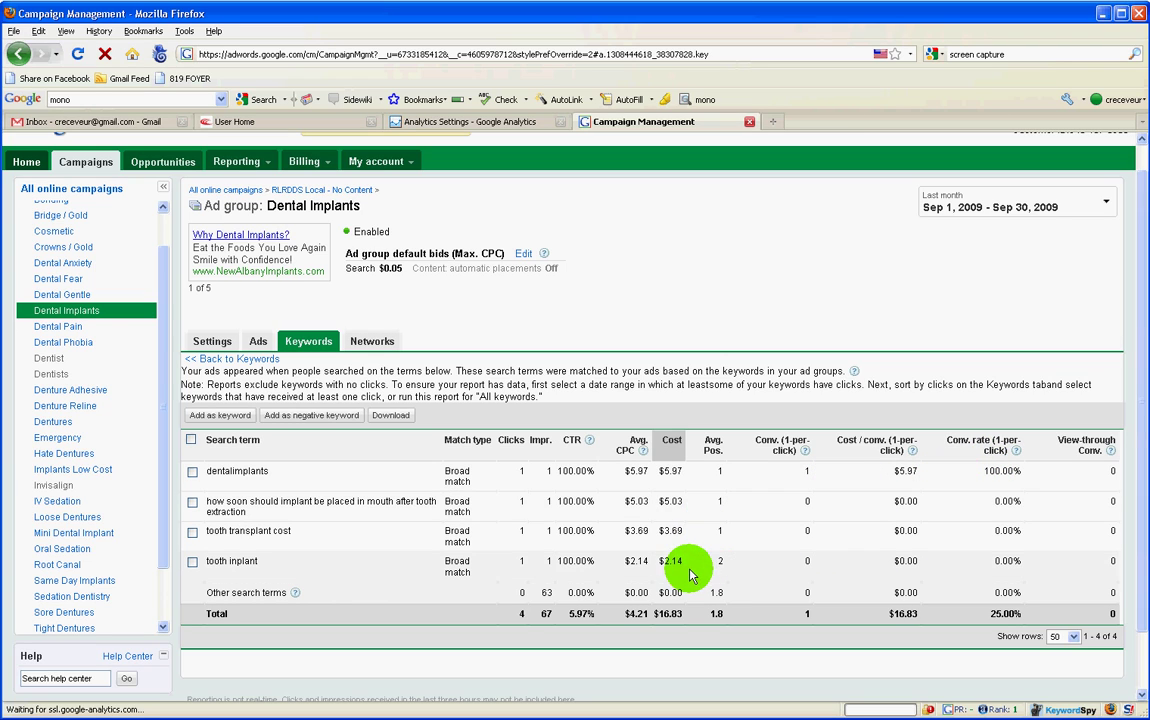
pyautogui.click(243, 360)
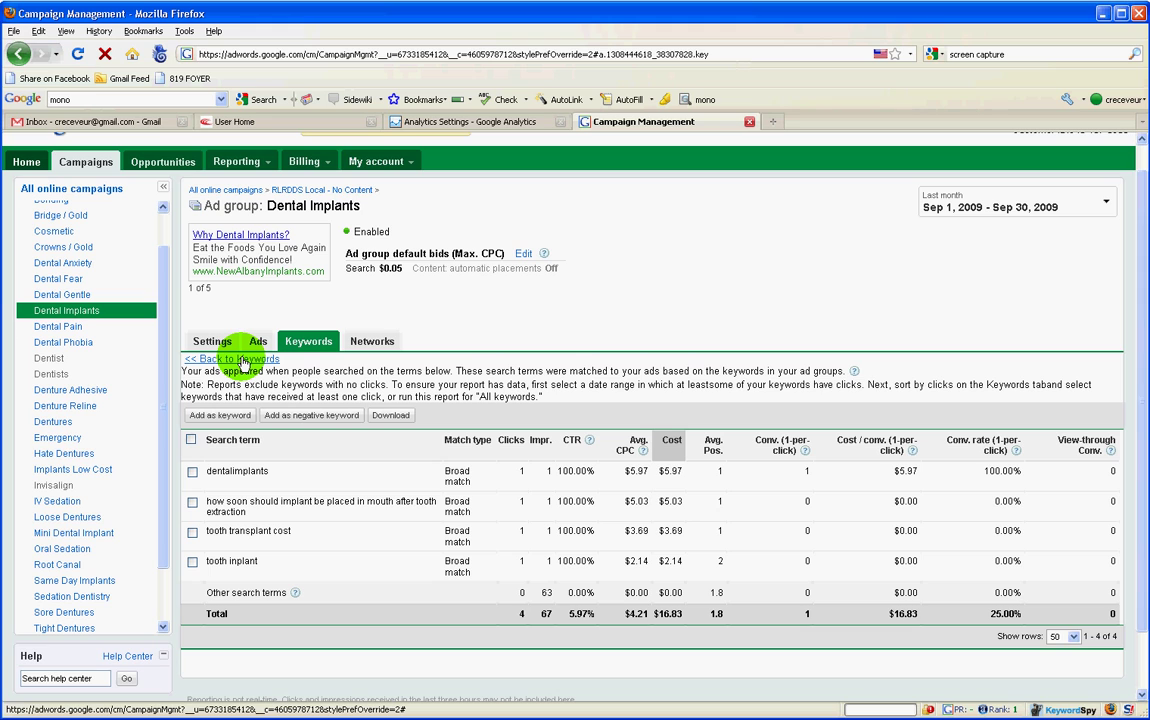
# Reopen the selected keyword's search terms, tick the implant-timing-after-extraction query, and return to keywords
pyautogui.click(244, 360)
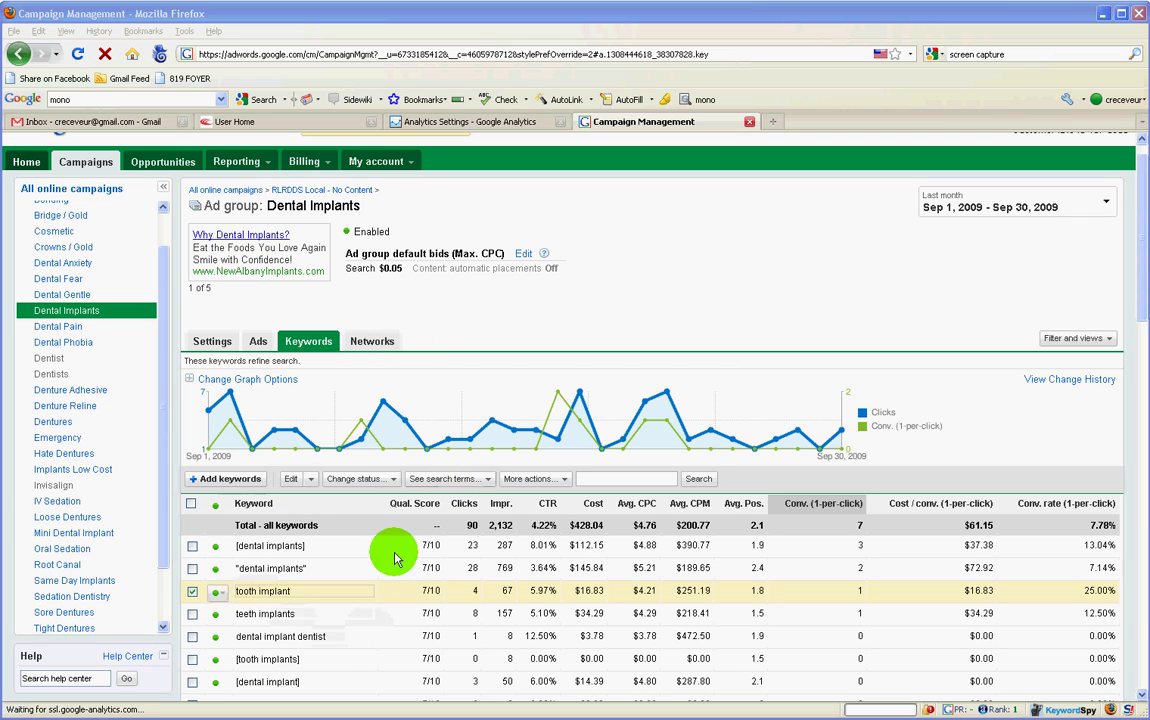
pyautogui.click(459, 480)
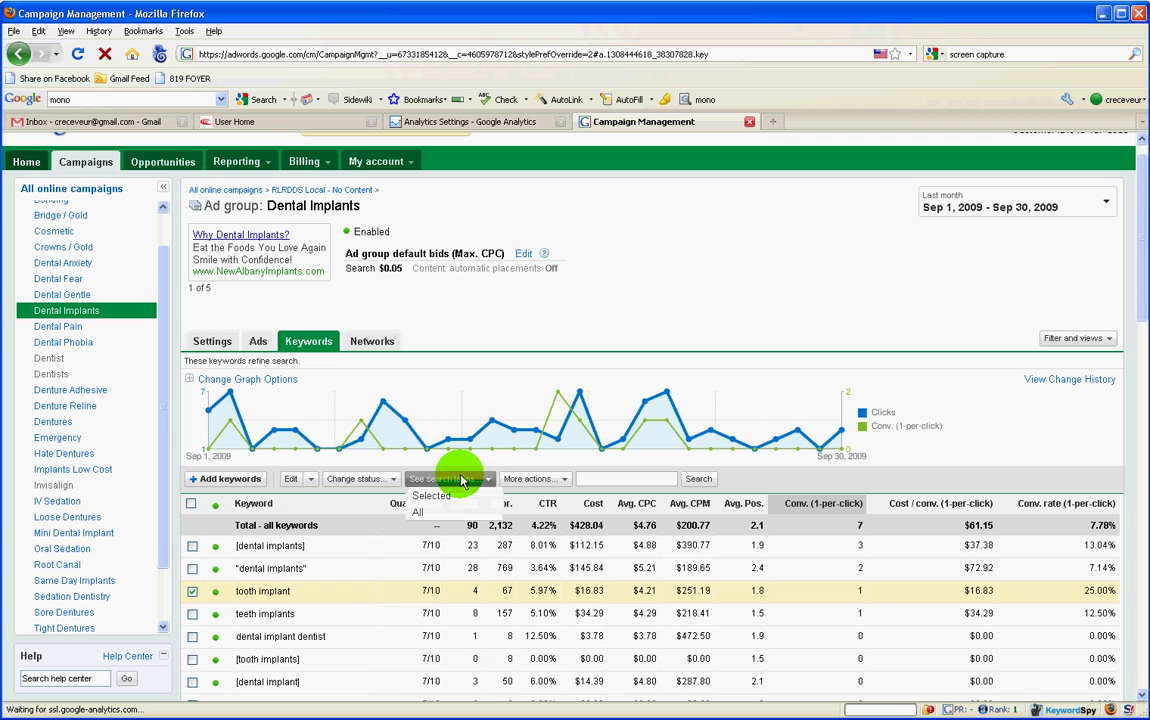
pyautogui.click(436, 497)
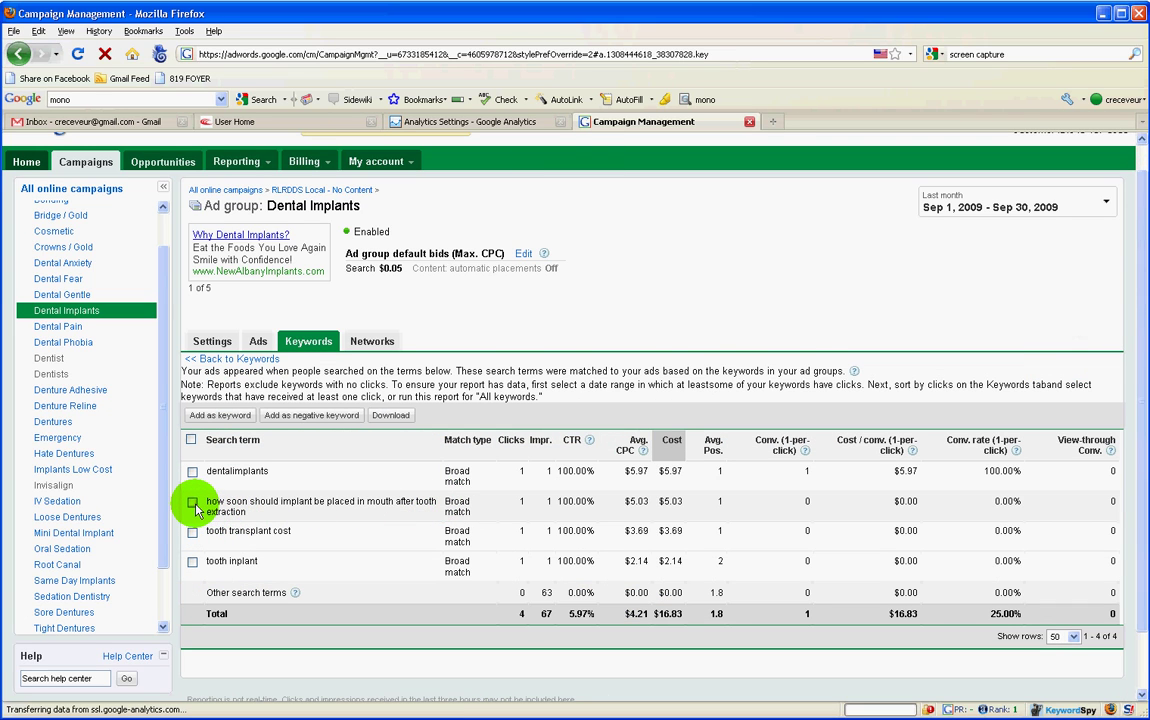
pyautogui.click(193, 503)
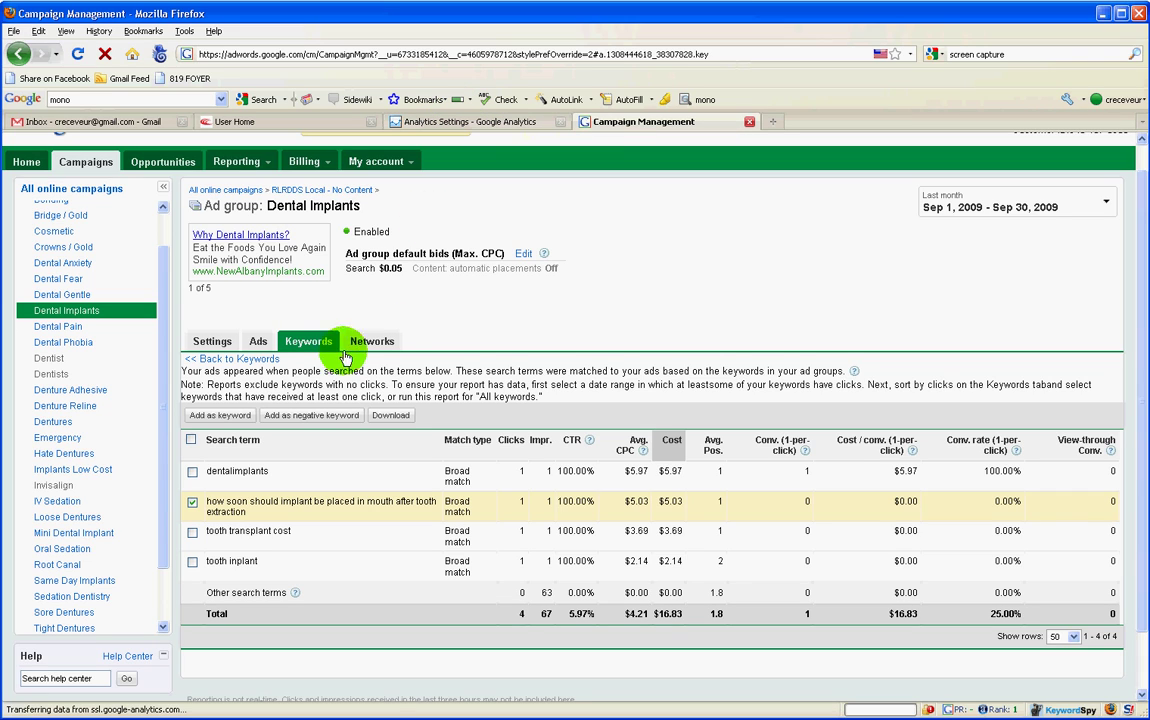
pyautogui.click(232, 357)
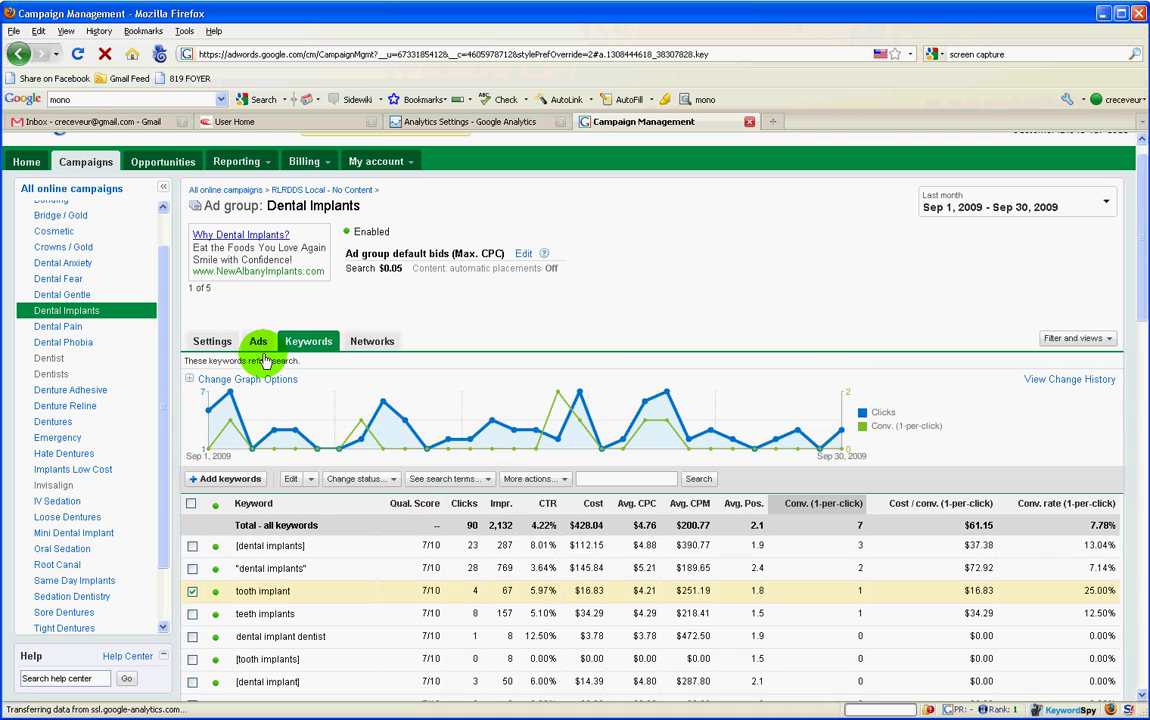
# In Analytics, start a new website profile on the existing domain indianasmiles.com
pyautogui.click(452, 121)
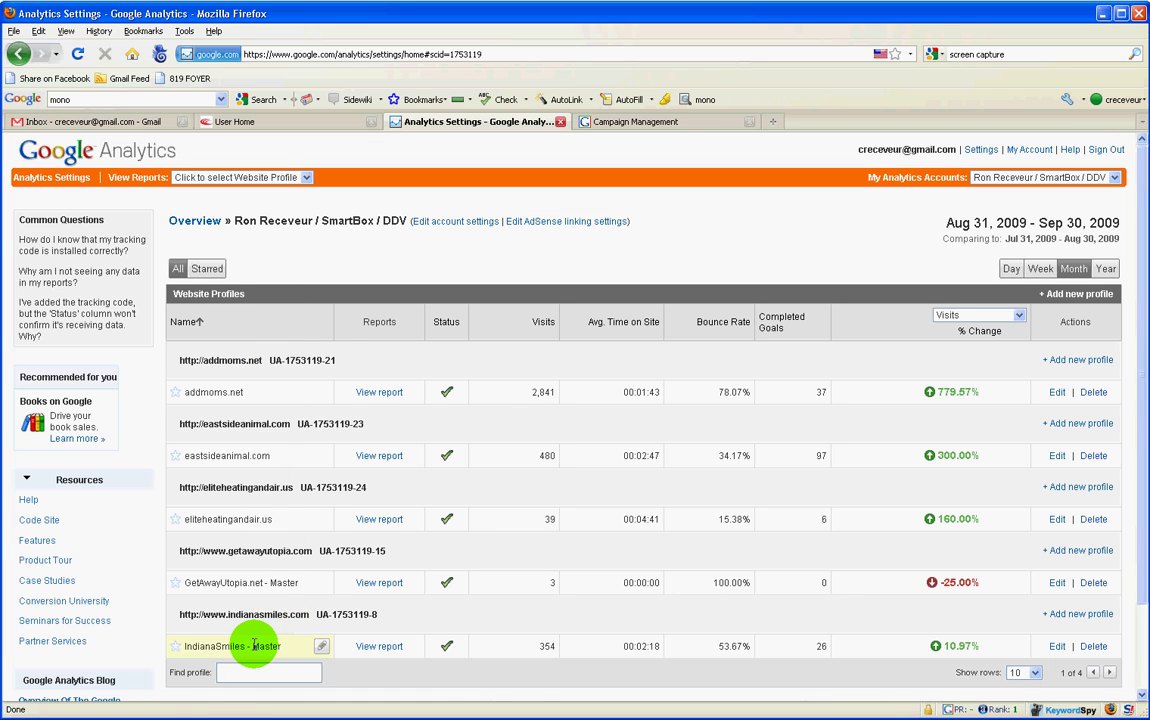
pyautogui.scroll(-2, 255, 650)
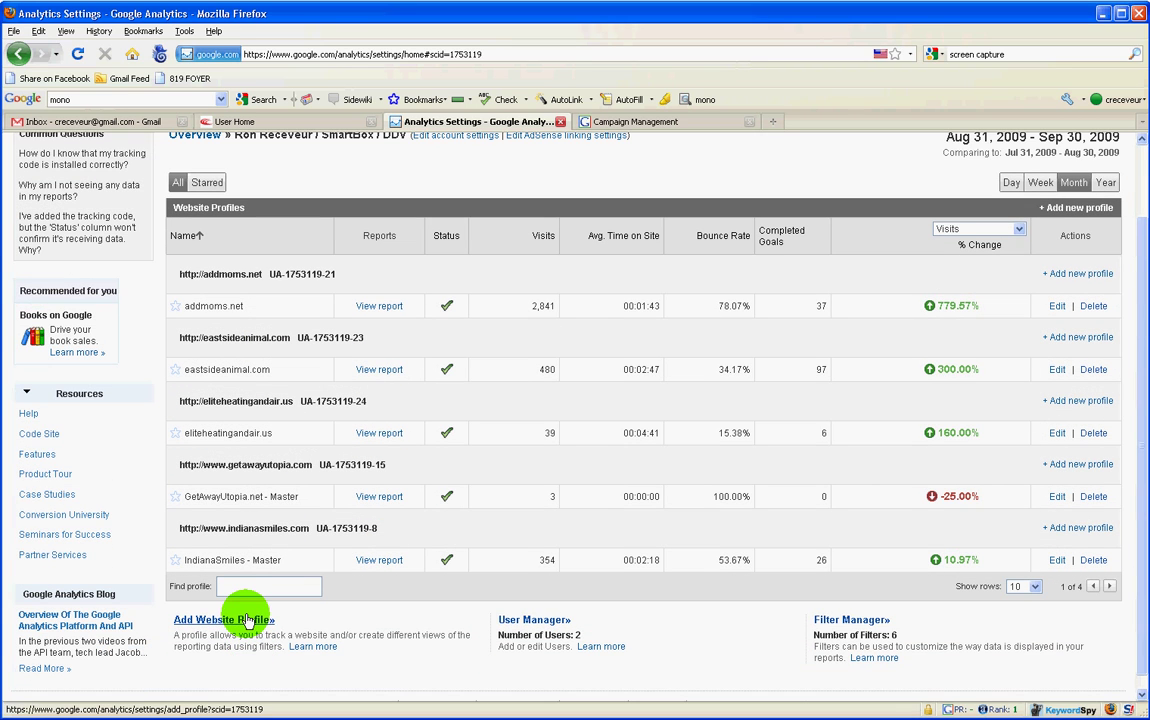
pyautogui.click(247, 620)
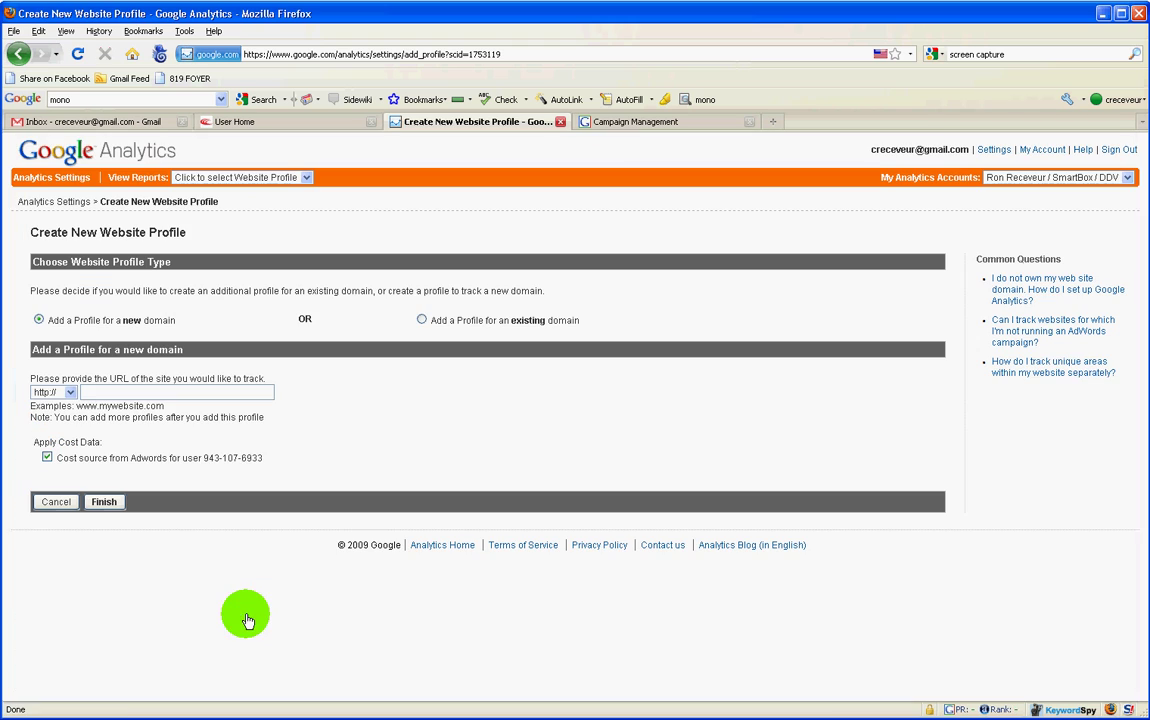
pyautogui.click(421, 320)
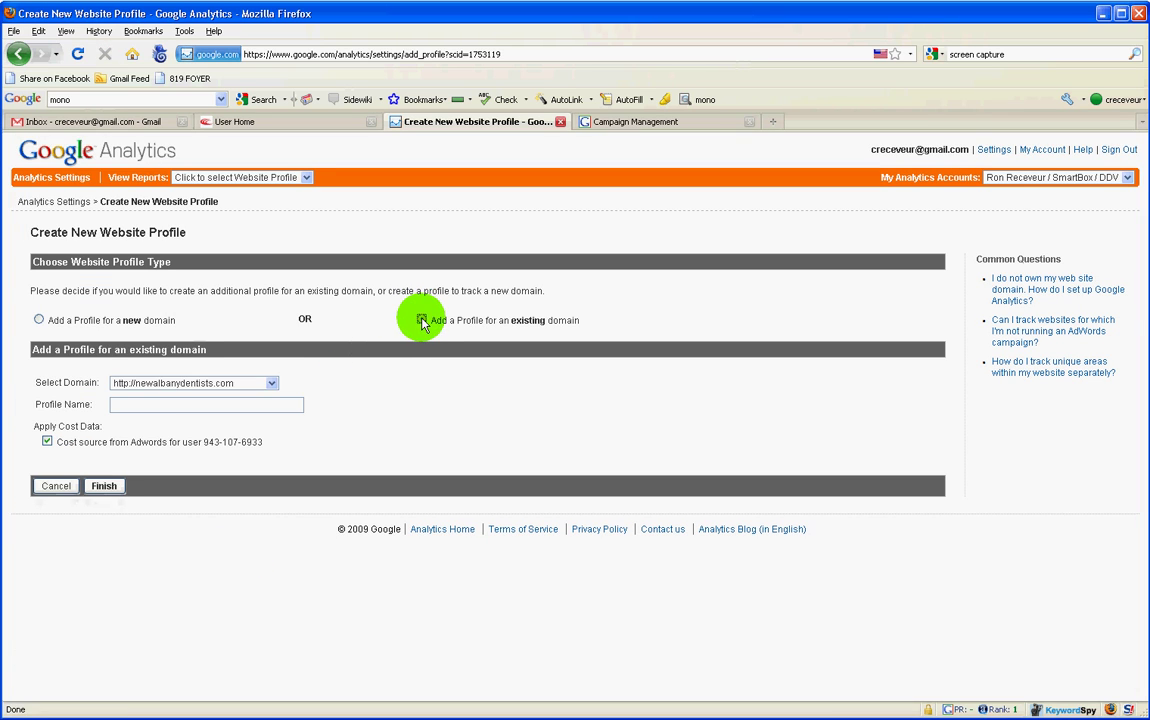
pyautogui.click(181, 385)
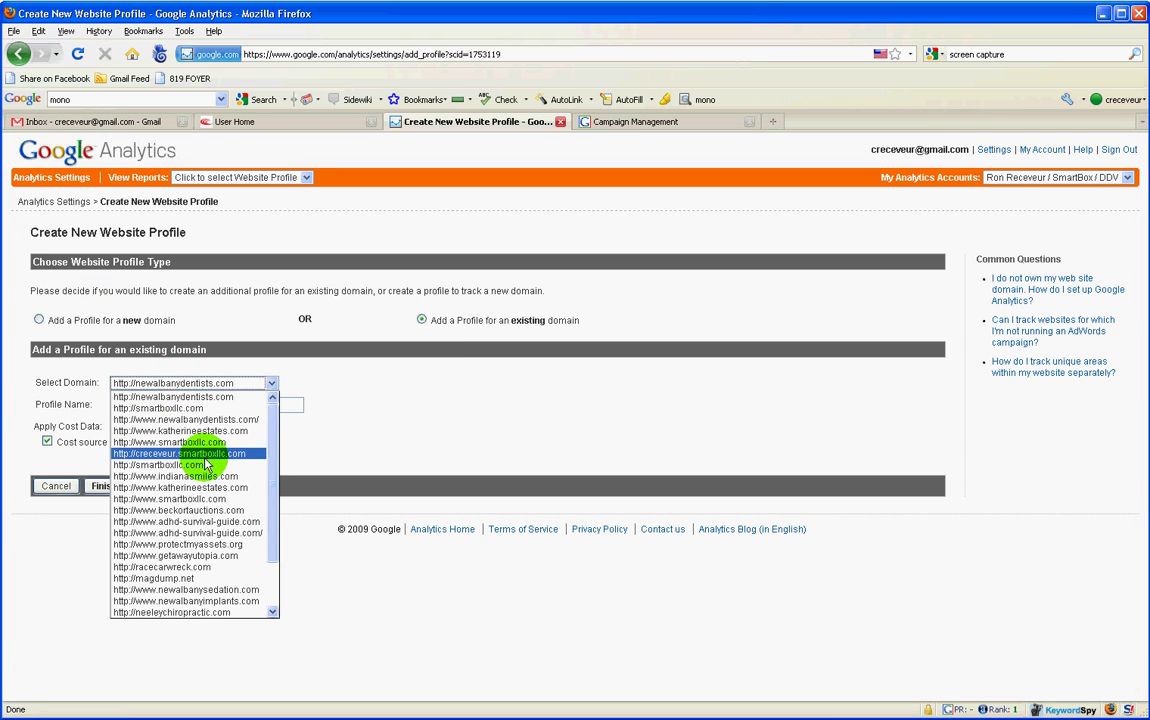
pyautogui.click(232, 477)
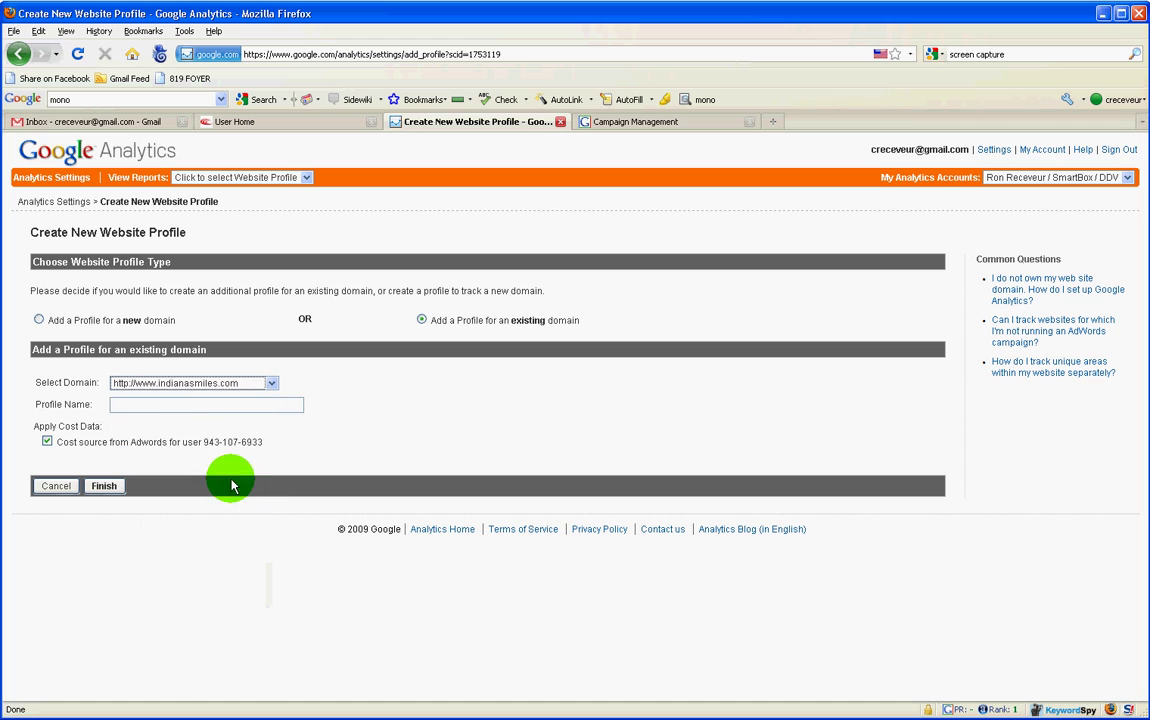
# Name the profile 'True Query Report for Adwords' and finish creating it
pyautogui.click(178, 406)
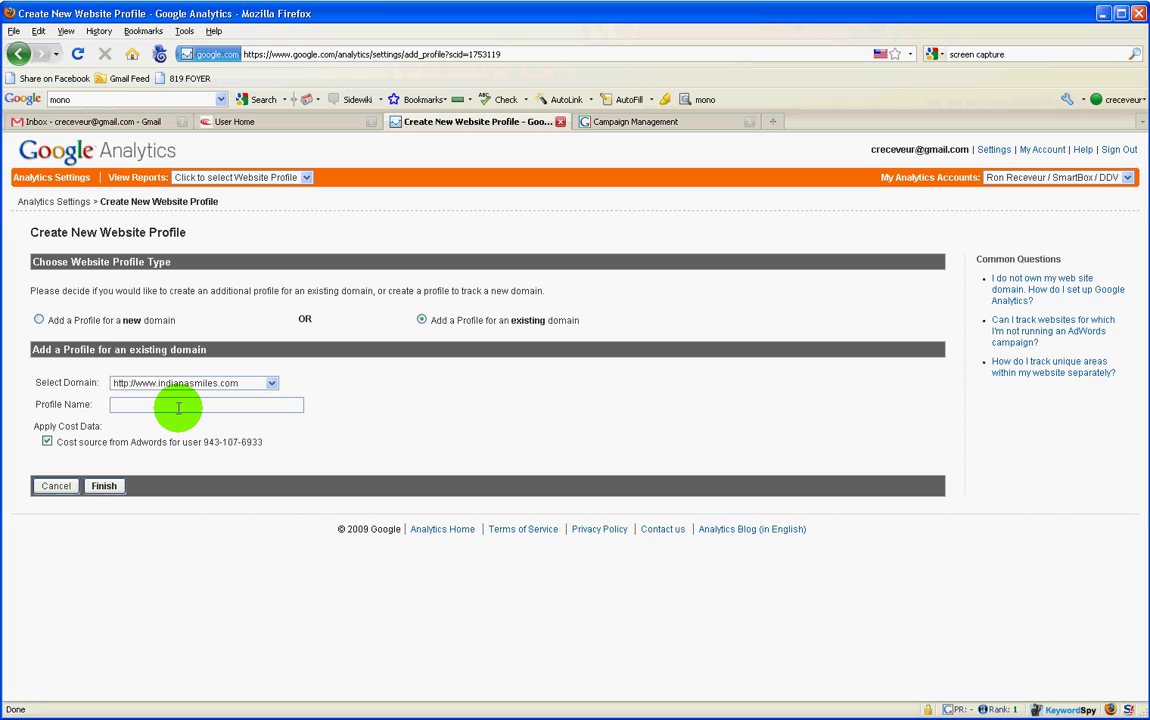
pyautogui.write('True Query Report for Adwords')
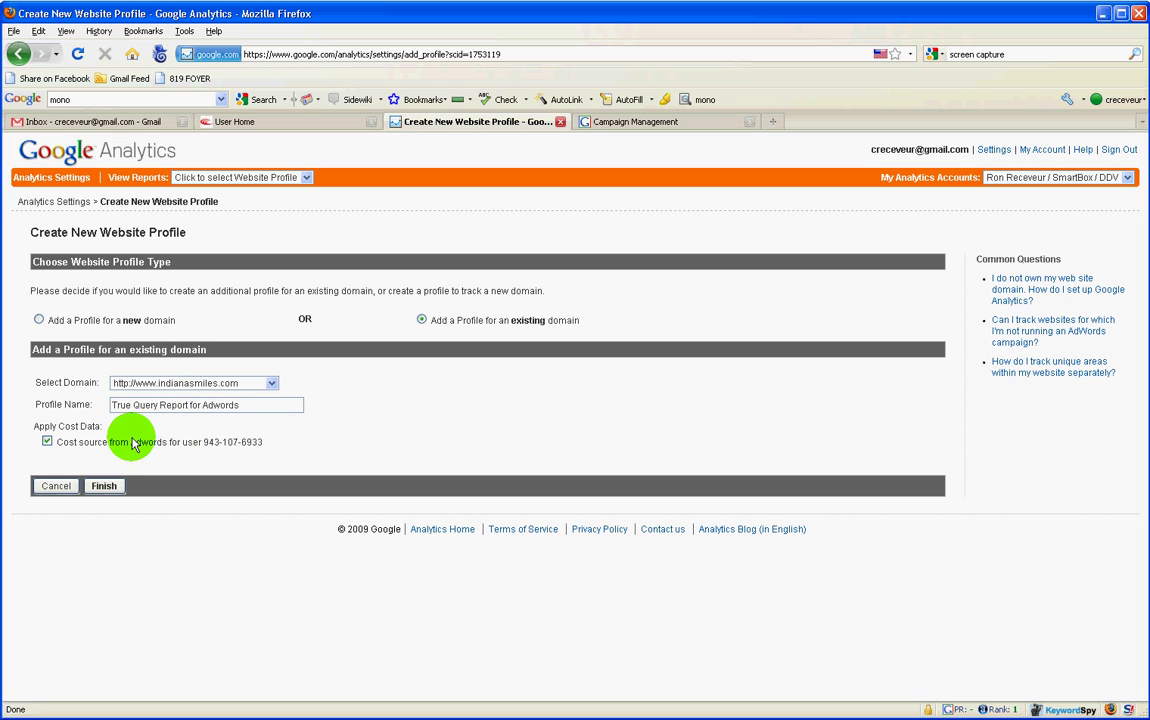
pyautogui.moveTo(82, 442); pyautogui.dragTo(281, 451)
pyautogui.click(104, 490)
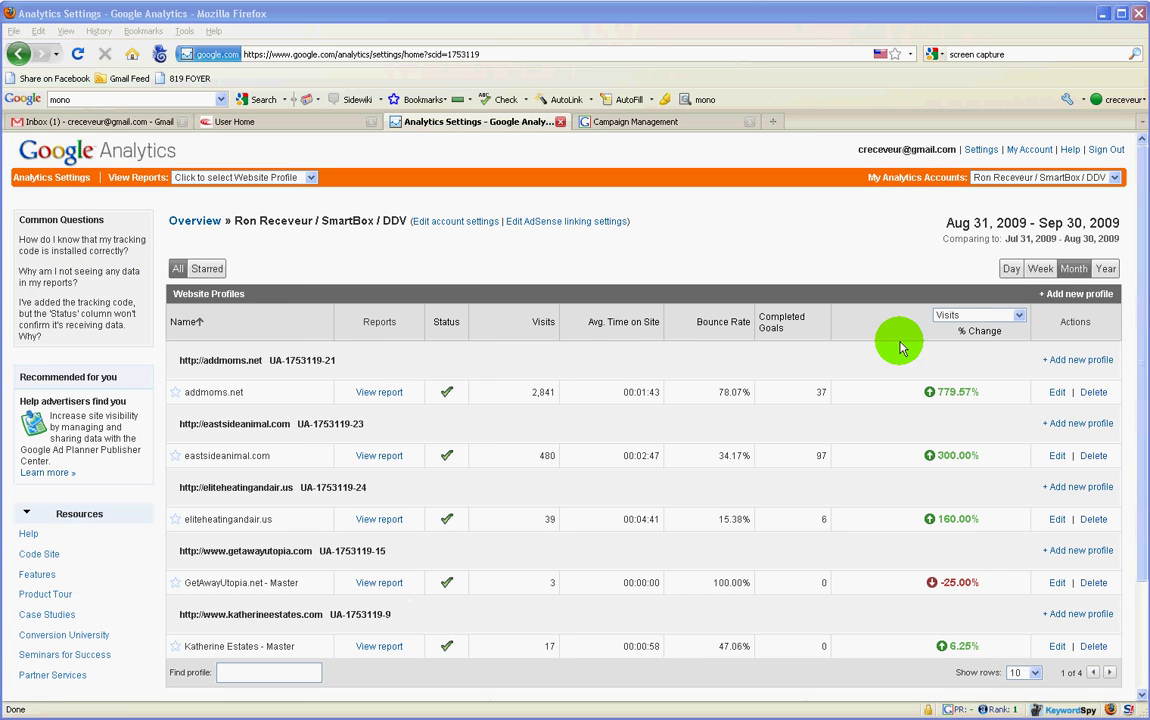
# Show more profile rows, edit the True Query Report for Adwords profile, and add a filter
pyautogui.click(1028, 673)
pyautogui.click(1018, 707)
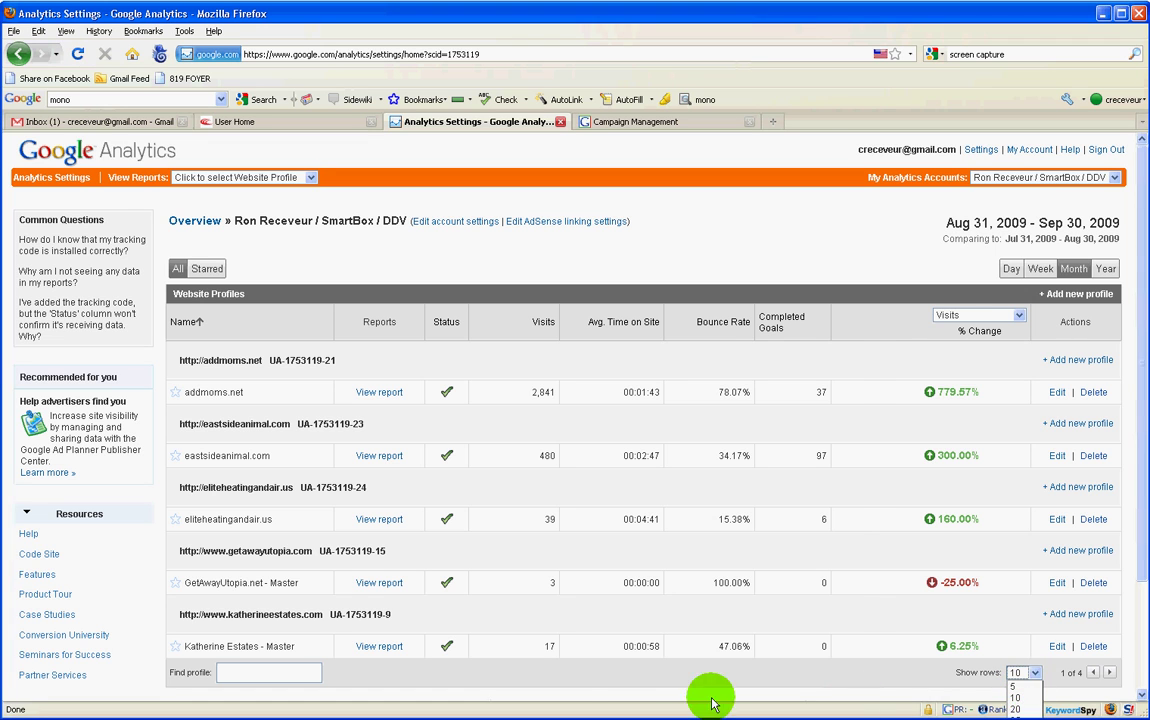
pyautogui.scroll(-13, 520, 600)
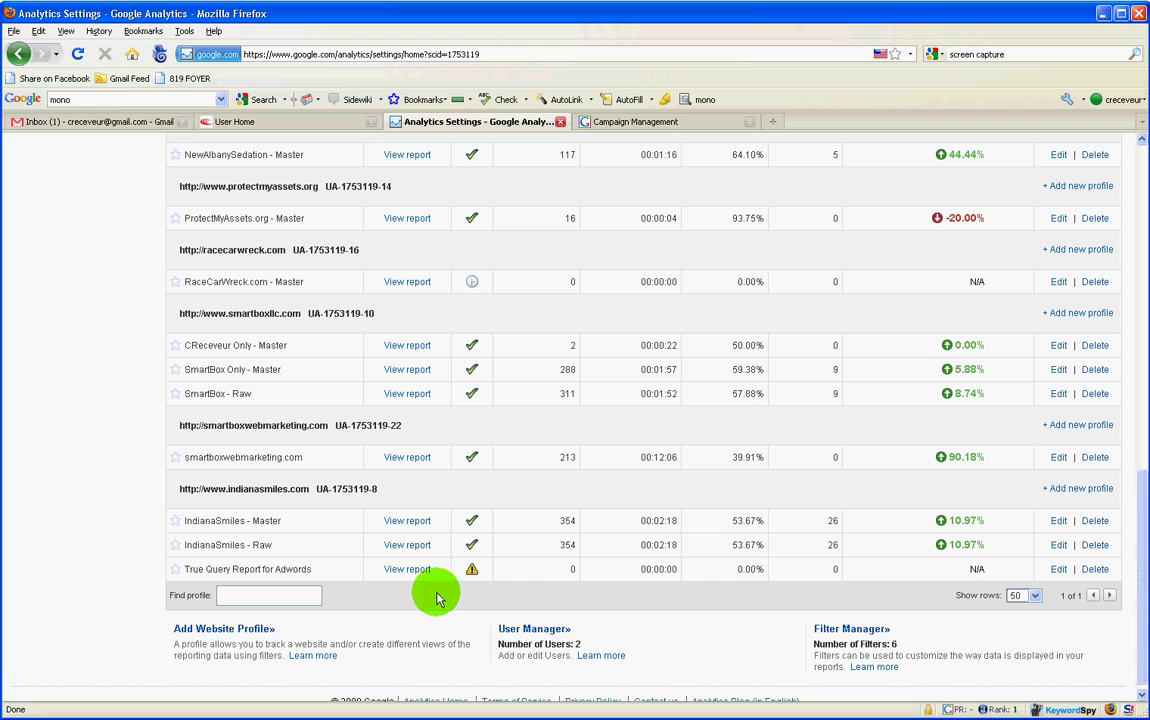
pyautogui.click(1058, 570)
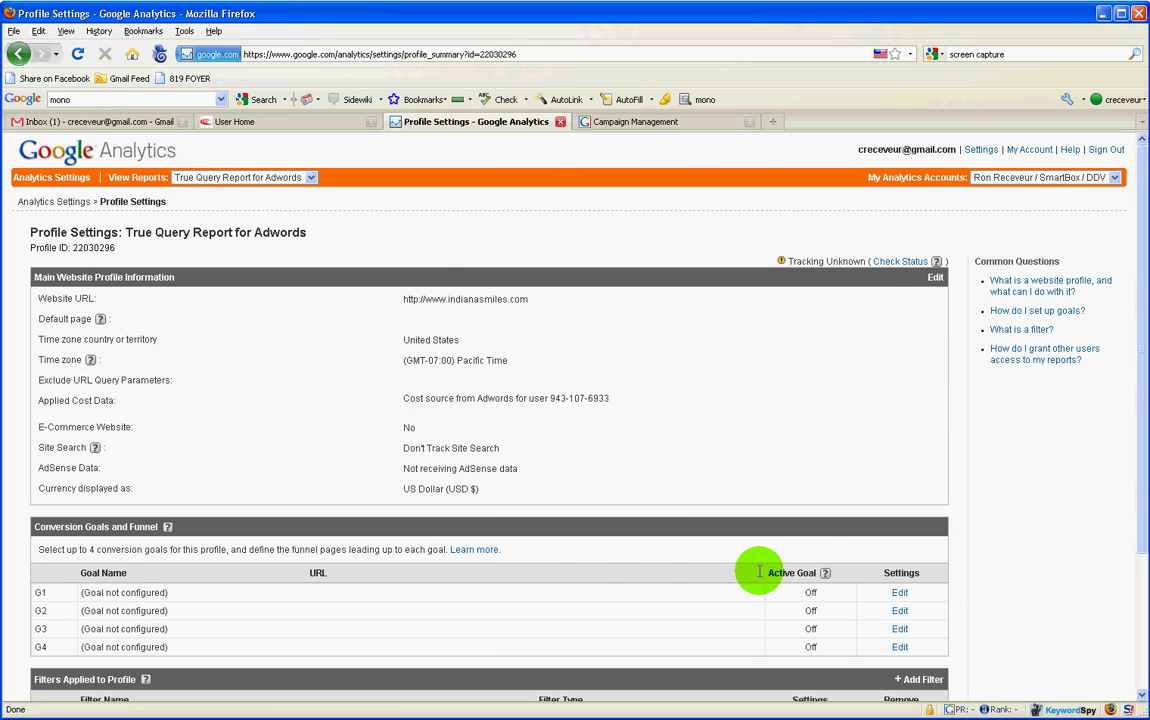
pyautogui.scroll(-2, 585, 578)
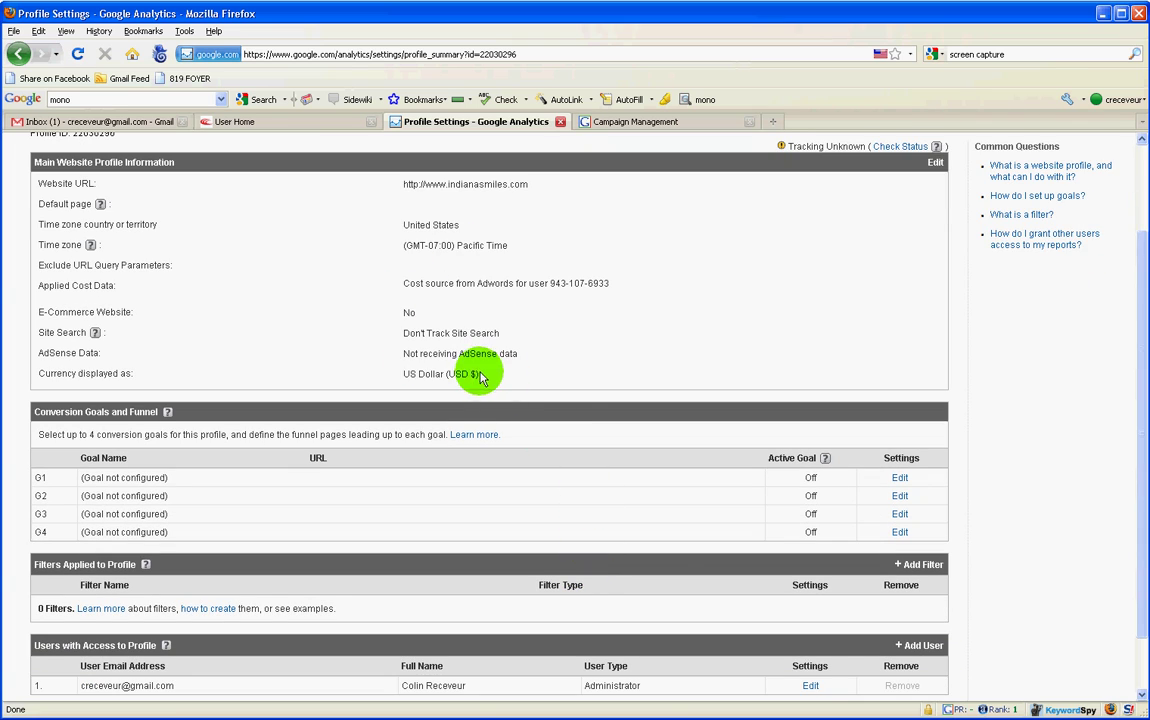
pyautogui.scroll(-1, 667, 566)
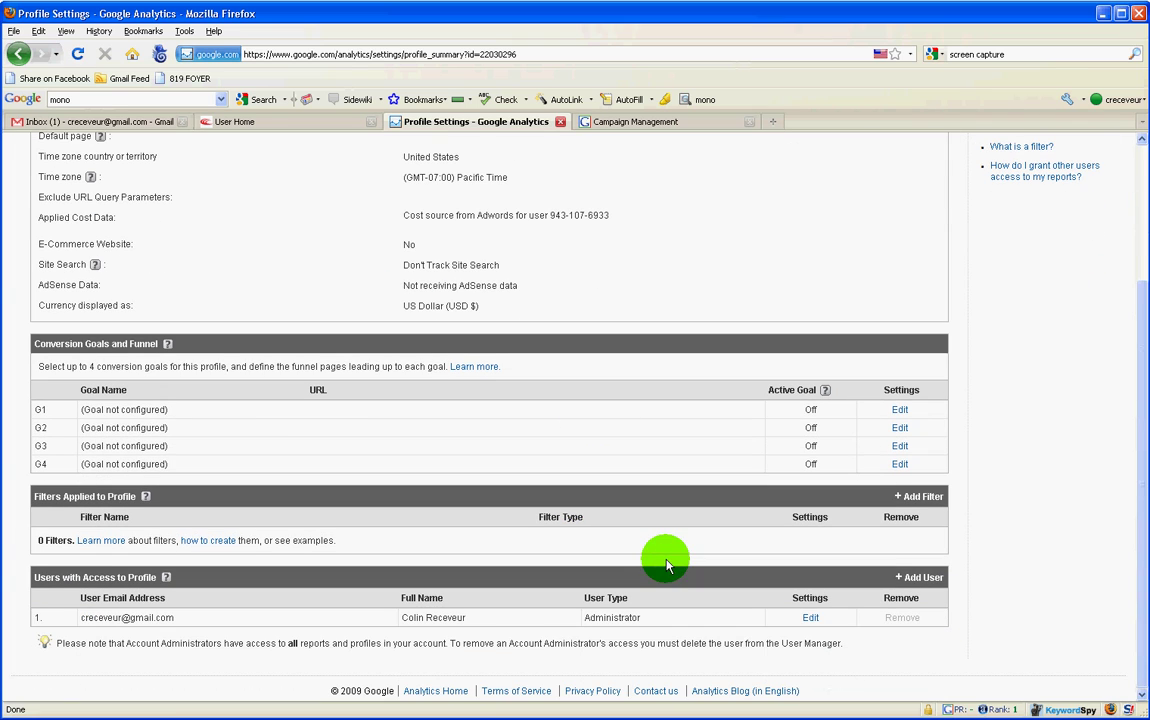
pyautogui.click(935, 500)
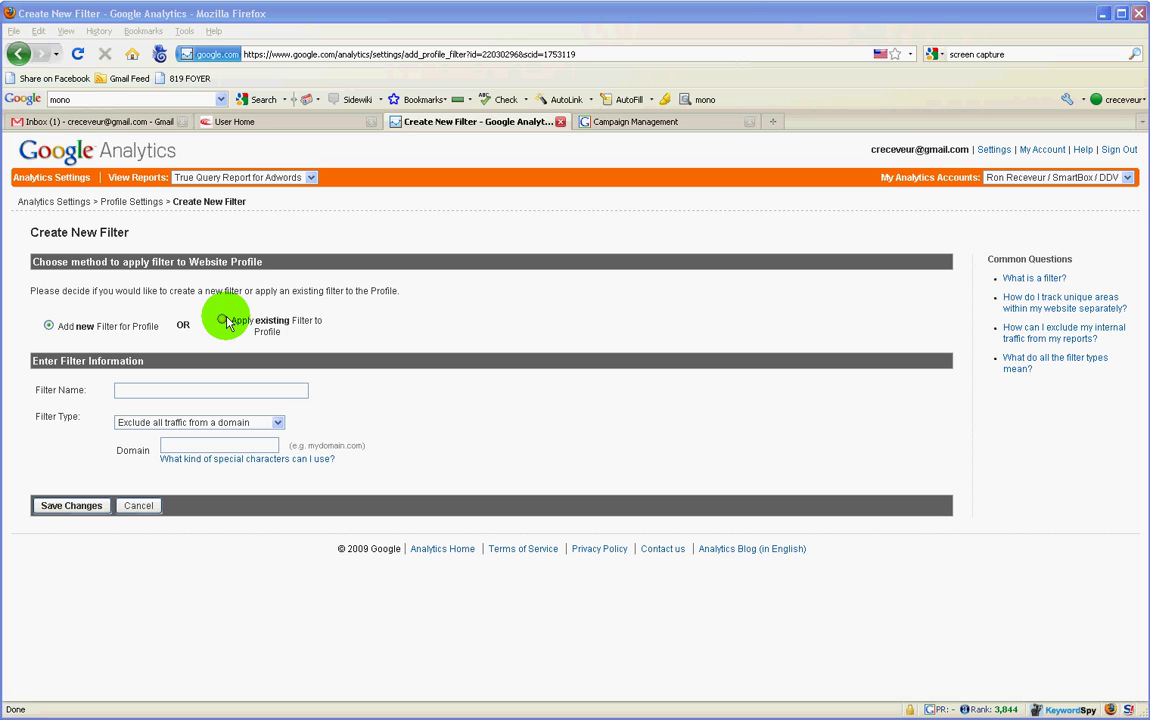
# Name the filter True Keywords and set its type to Custom filter, Advanced
pyautogui.click(193, 390)
pyautogui.write('Key')
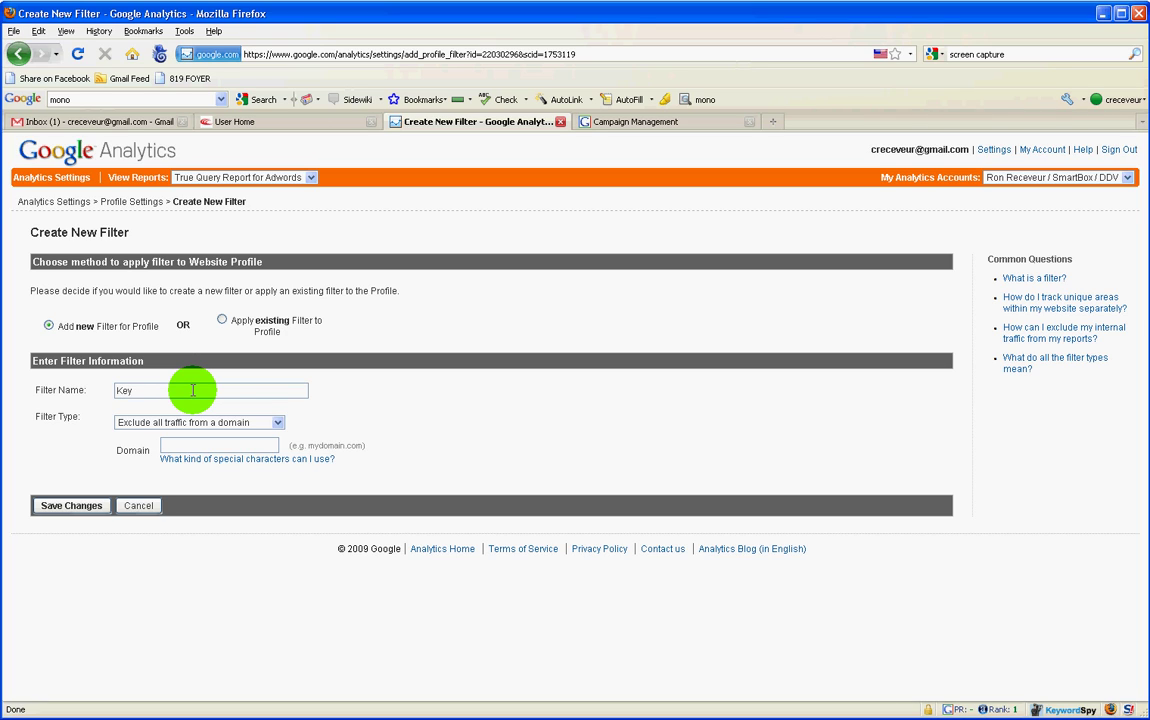
pyautogui.write('words')
pyautogui.write('True')
pyautogui.click(180, 421)
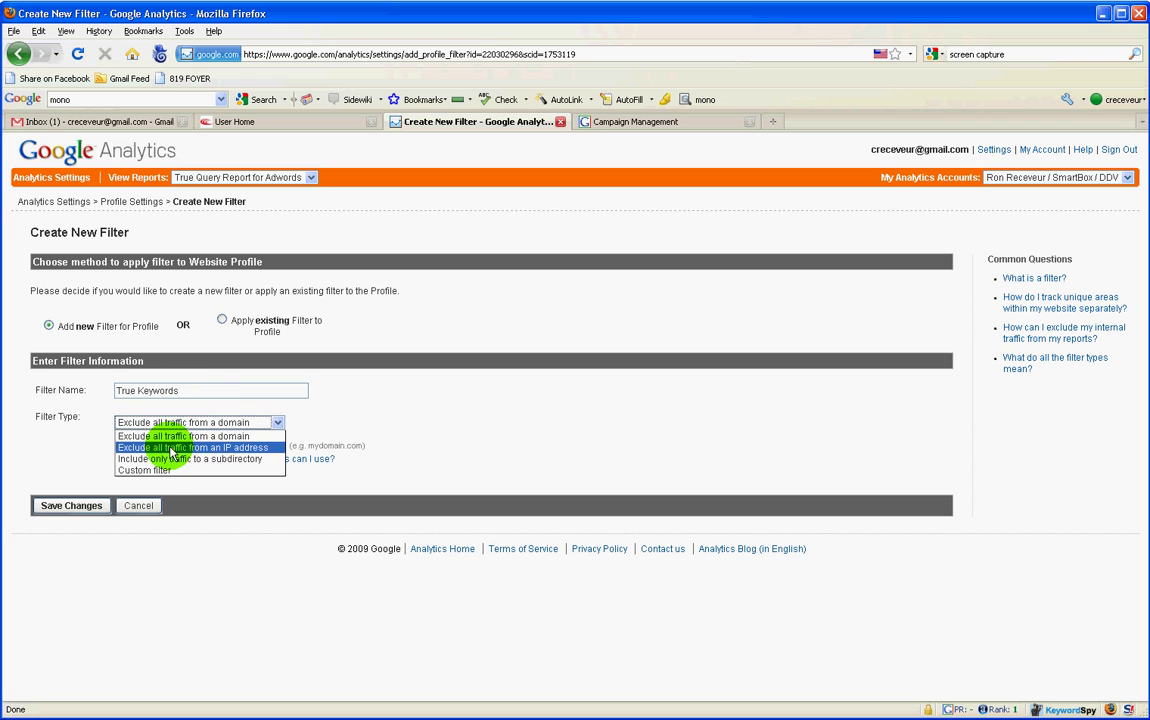
pyautogui.click(164, 470)
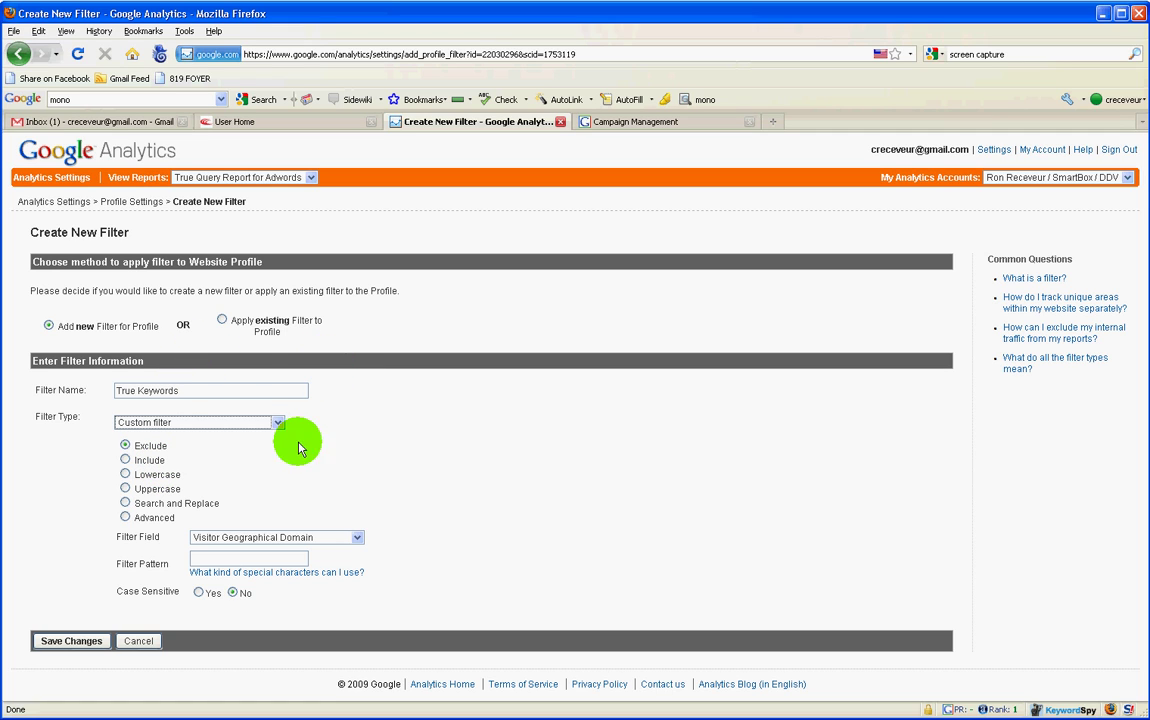
pyautogui.click(126, 517)
pyautogui.scroll(-2, 449, 508)
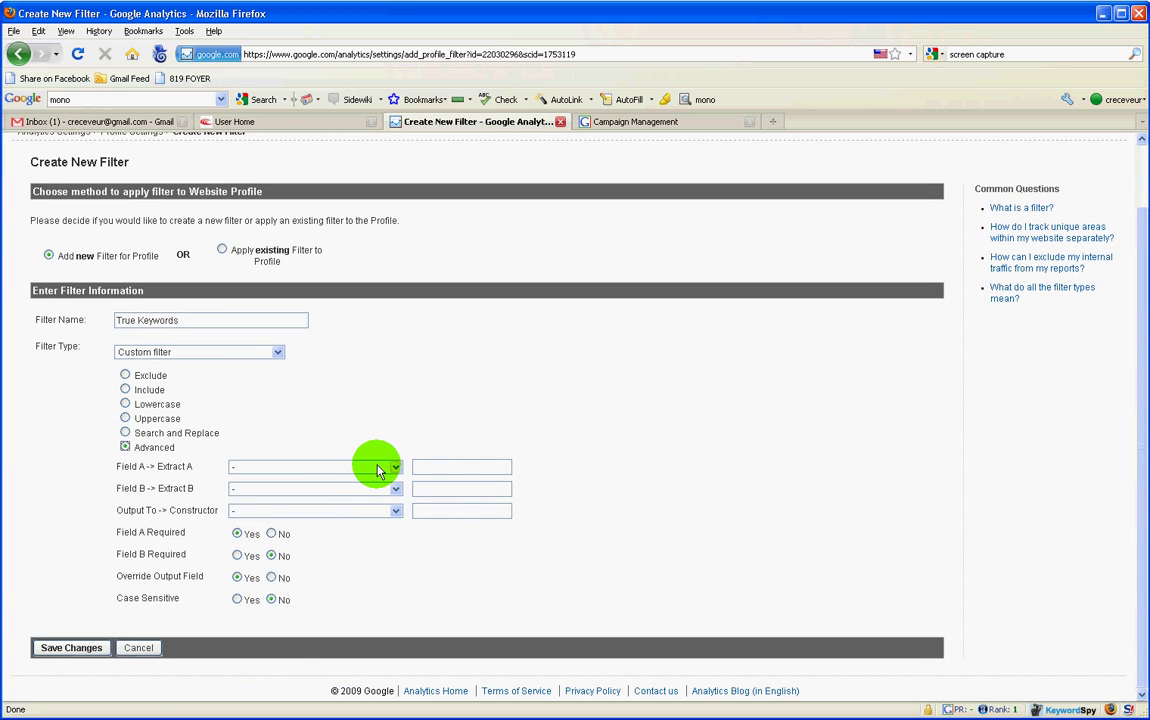
# Set Field A to Referral with the pasted search-query extraction regex
pyautogui.click(380, 469)
pyautogui.scroll(-3, 367, 536)
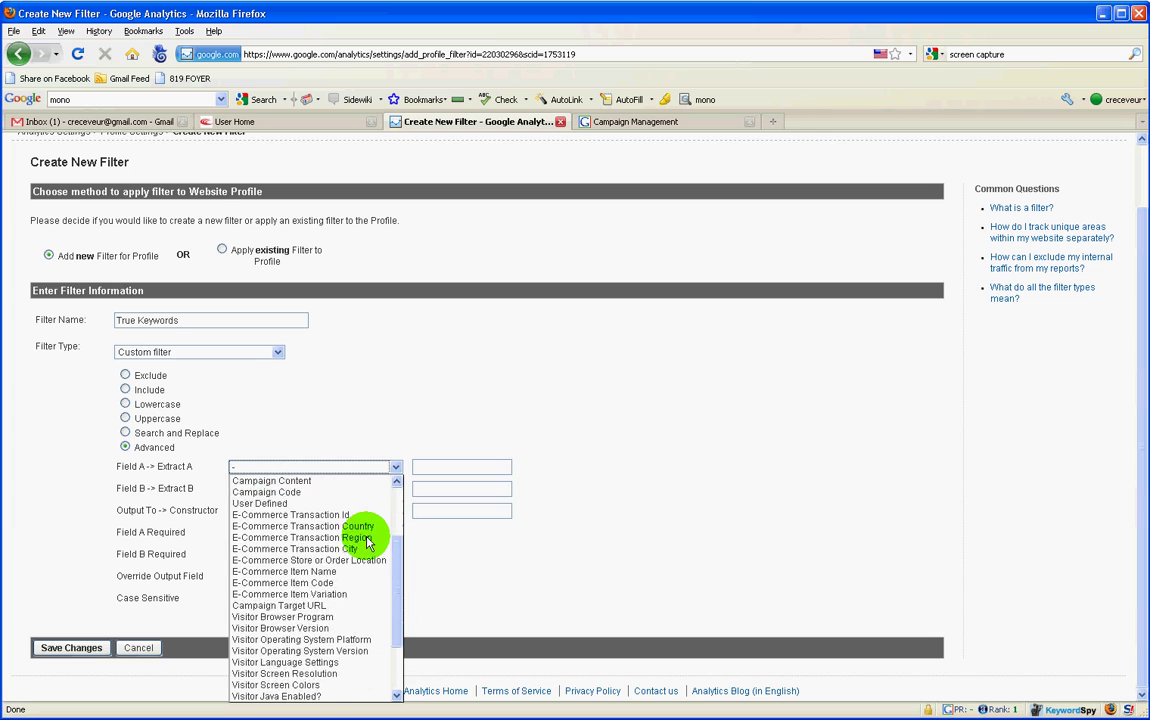
pyautogui.scroll(-3, 367, 536)
pyautogui.click(323, 664)
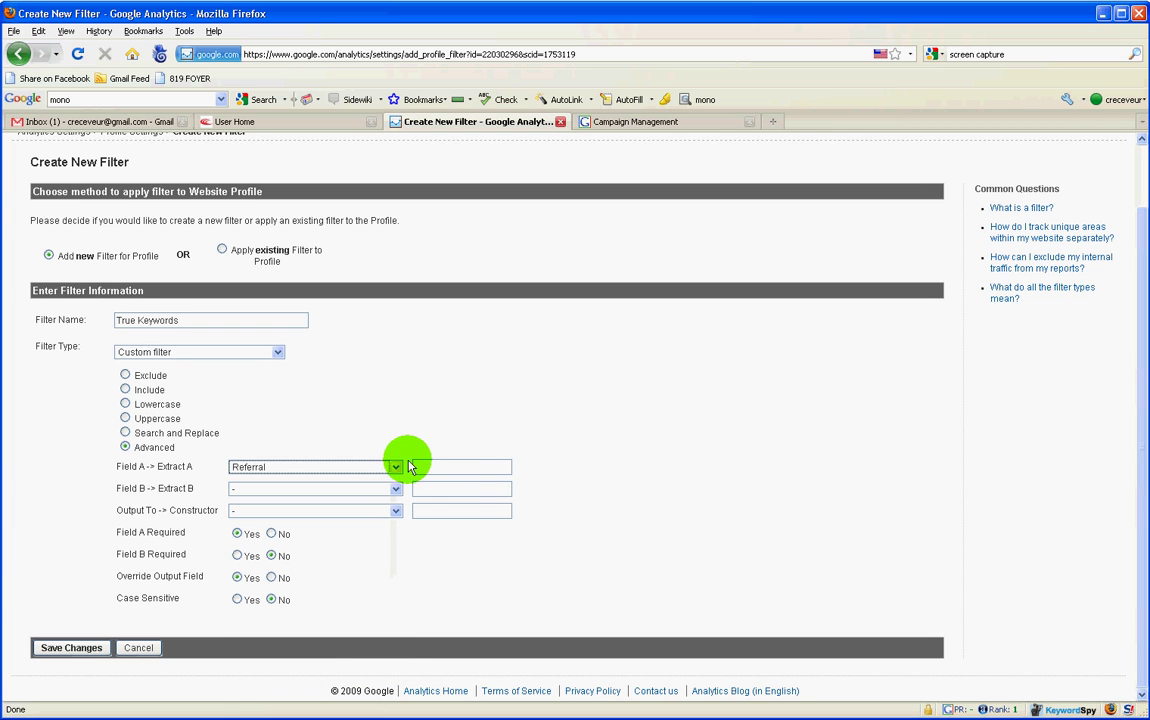
pyautogui.click(438, 468)
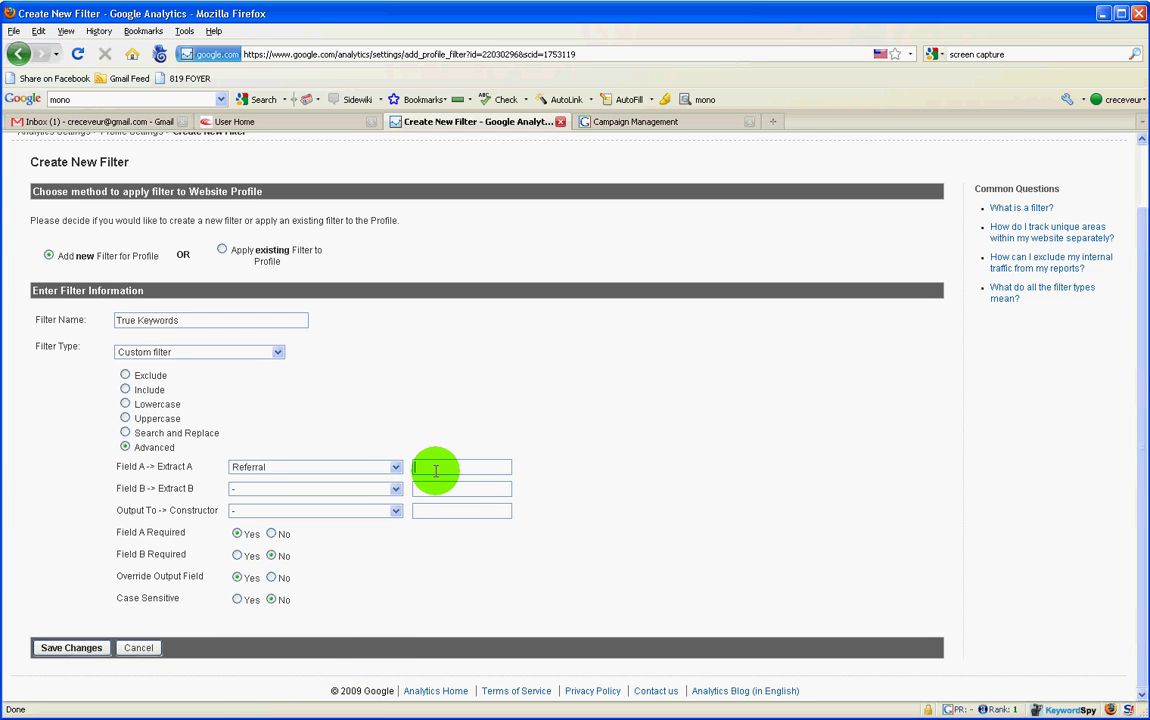
pyautogui.write('(\\?|&)(q|p|query)=([^&]*)')
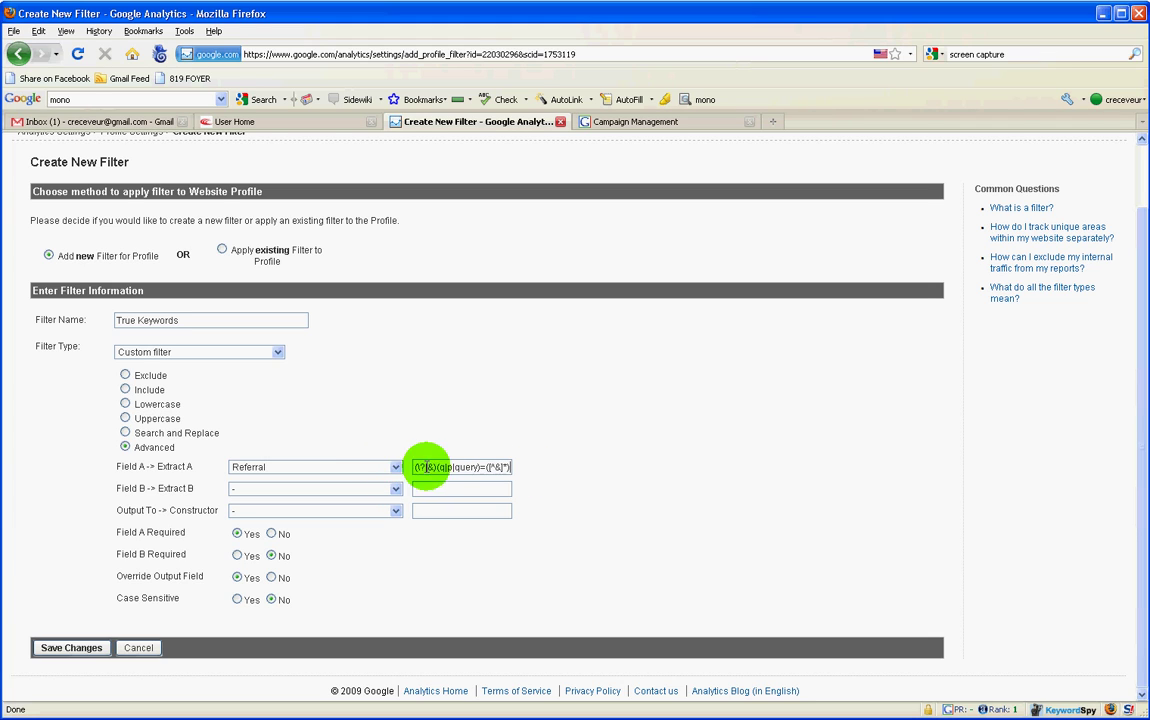
pyautogui.moveTo(487, 467); pyautogui.dragTo(507, 467)
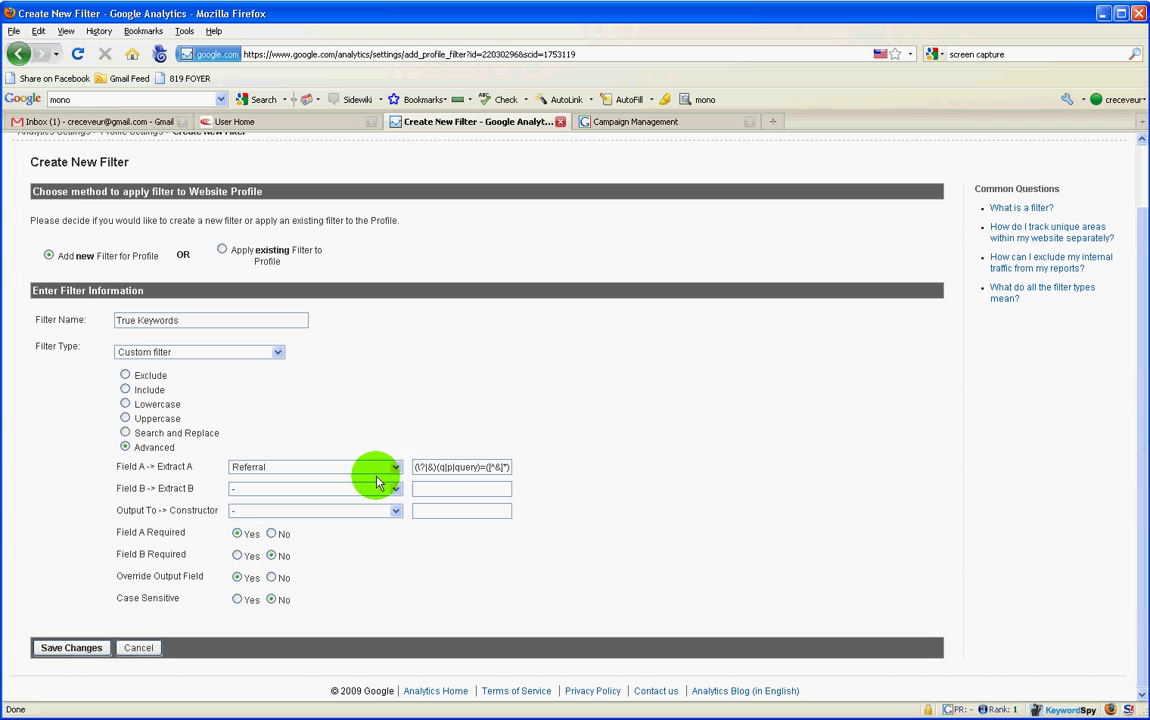
pyautogui.click(449, 467)
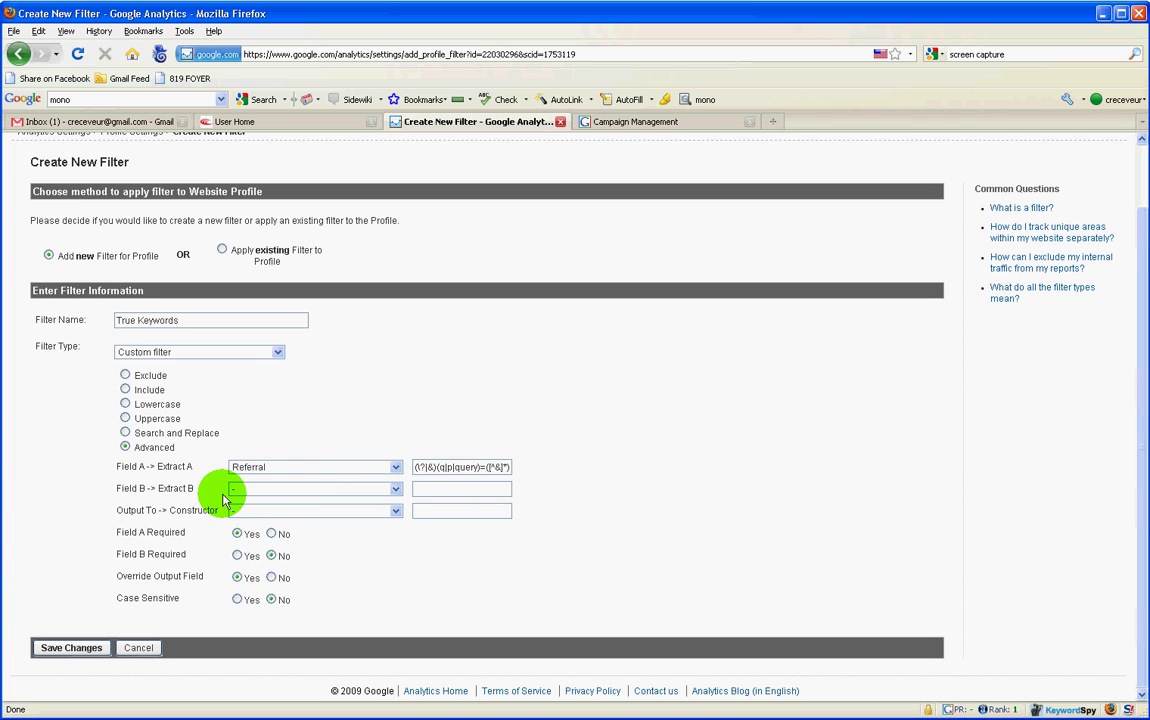
# Set Field B to Campaign Medium with pattern (cpc|ppc)
pyautogui.click(268, 490)
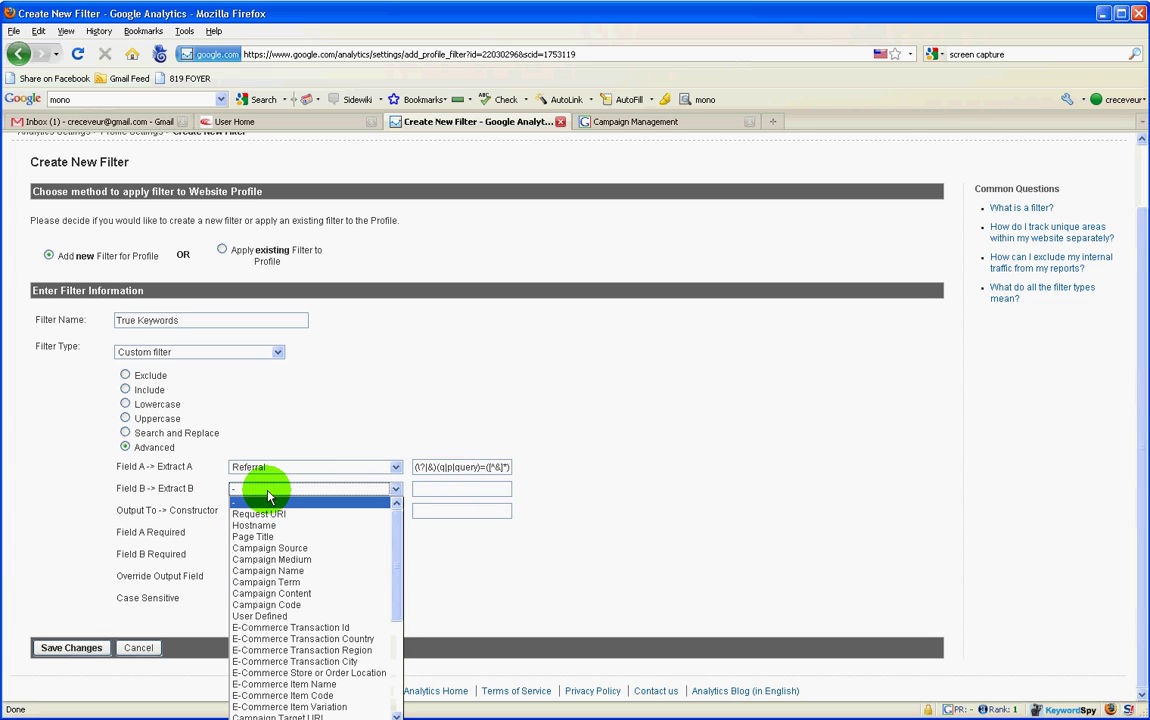
pyautogui.click(309, 563)
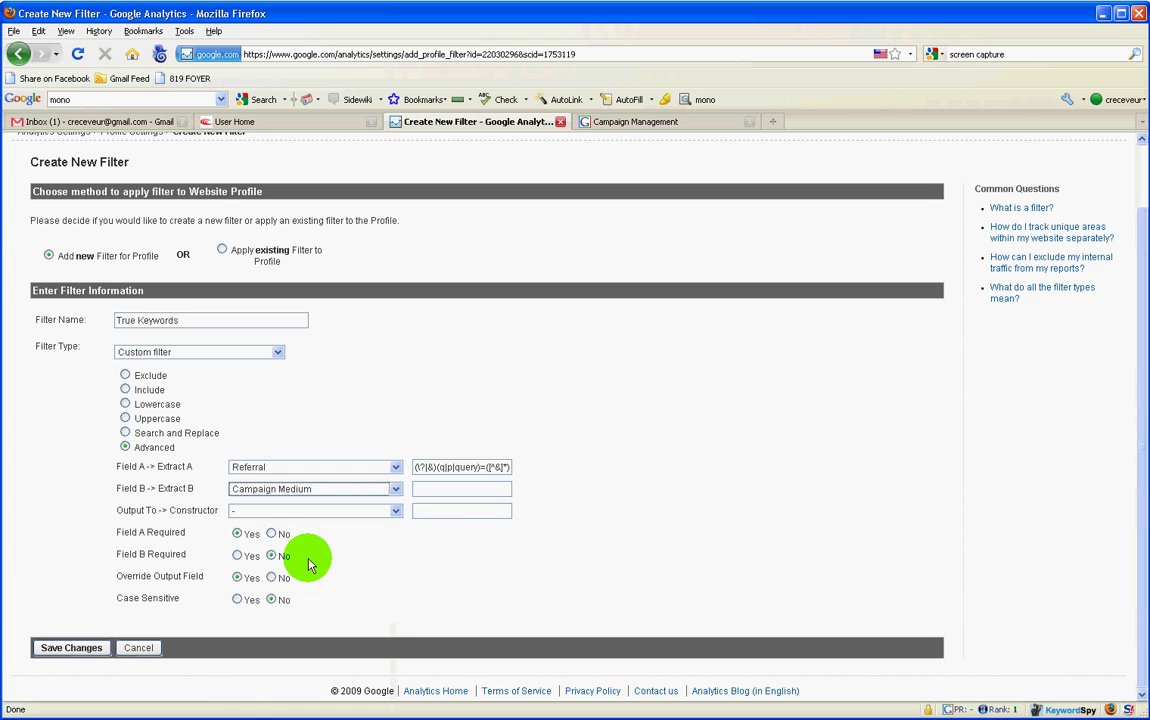
pyautogui.click(419, 490)
pyautogui.write('(cpc|ppc)')
# Output to Custom Field 1 as $A3, make Field B required, and save the filter
pyautogui.click(357, 520)
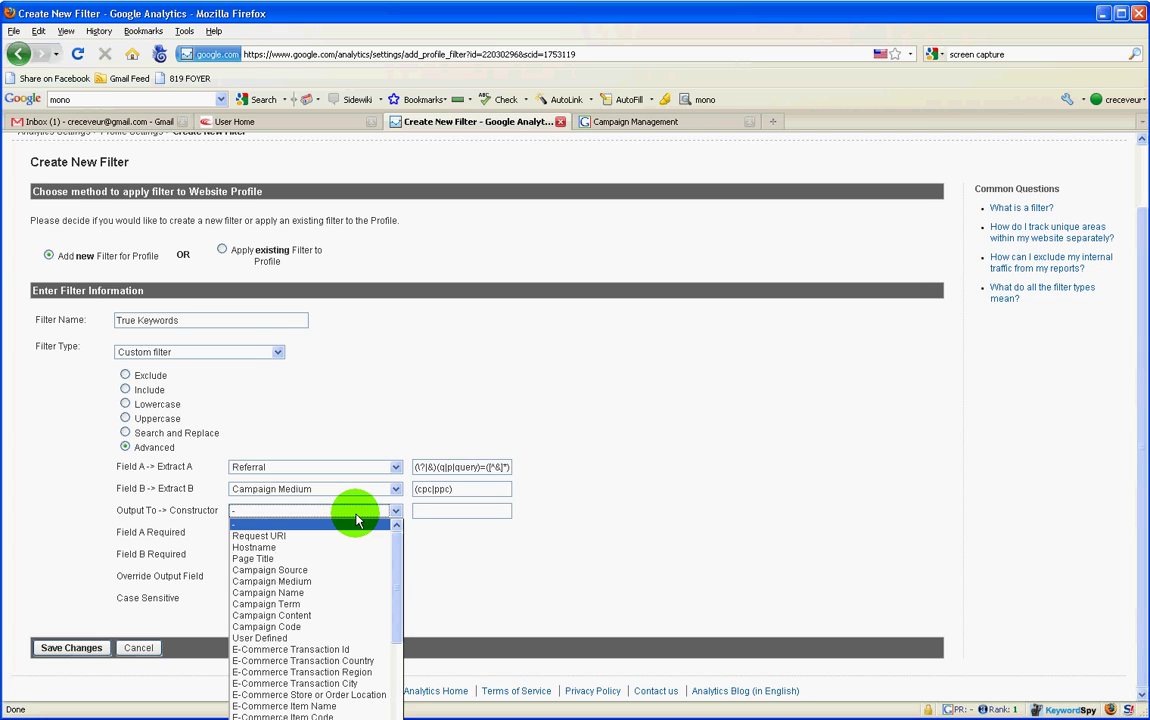
pyautogui.scroll(-5, 300, 600)
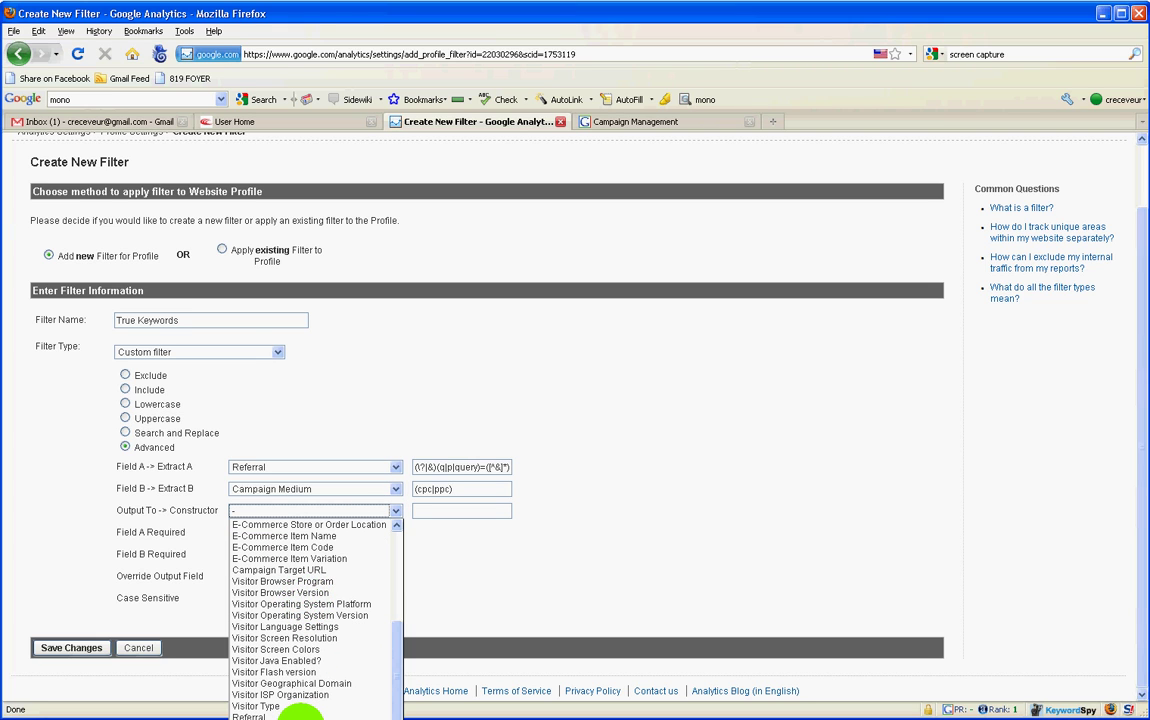
pyautogui.click(300, 716)
pyautogui.click(436, 510)
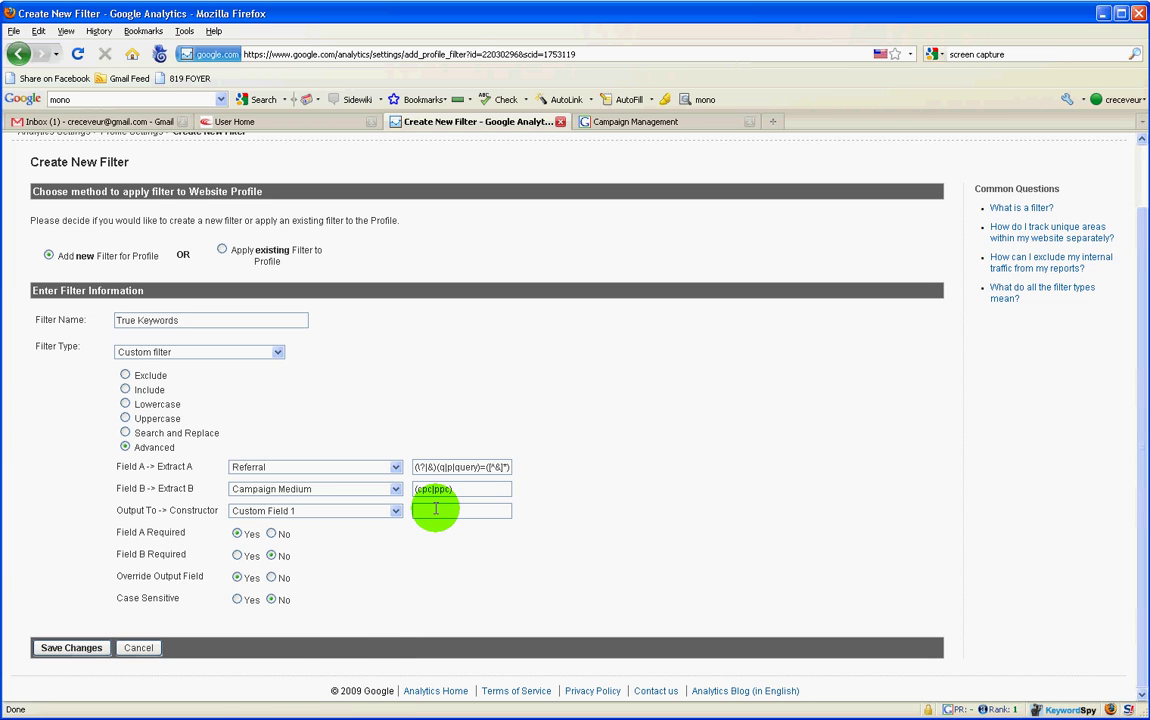
pyautogui.write('$A3')
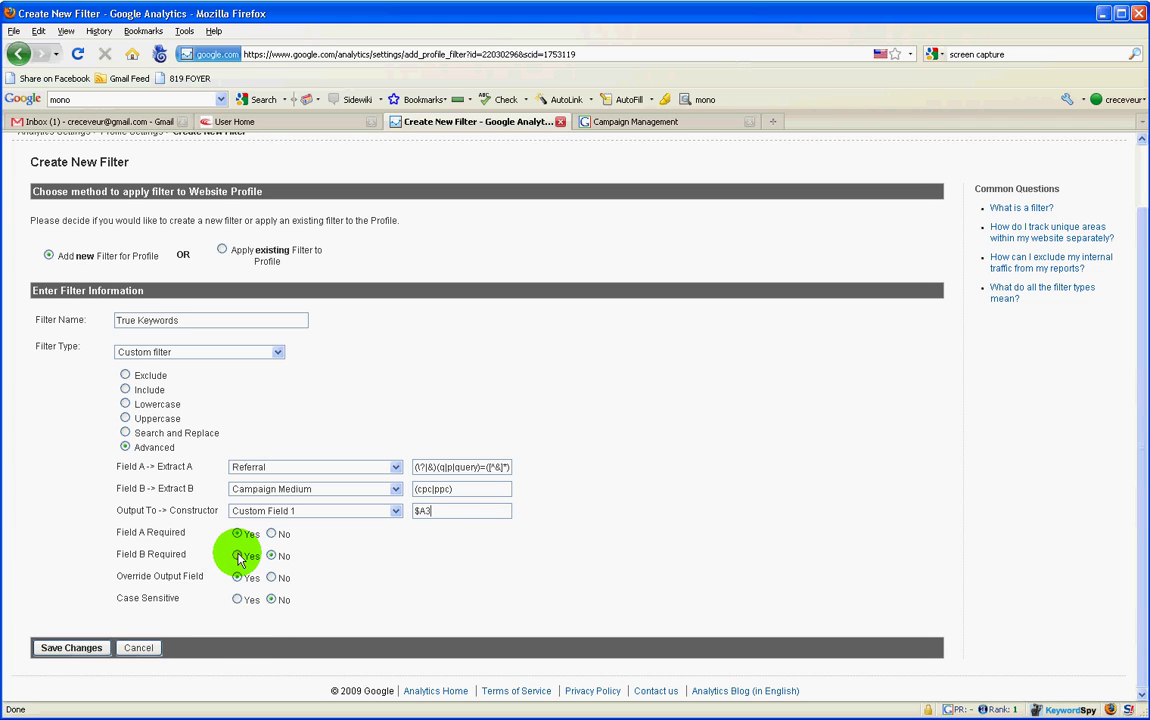
pyautogui.click(238, 557)
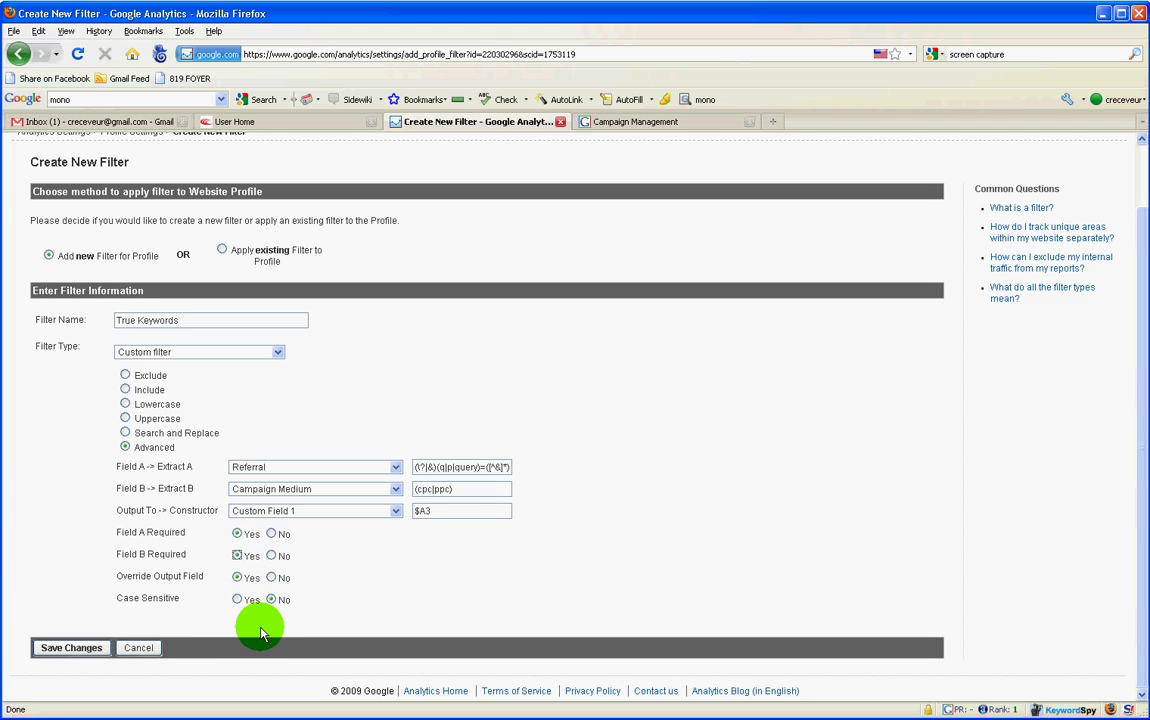
pyautogui.click(72, 648)
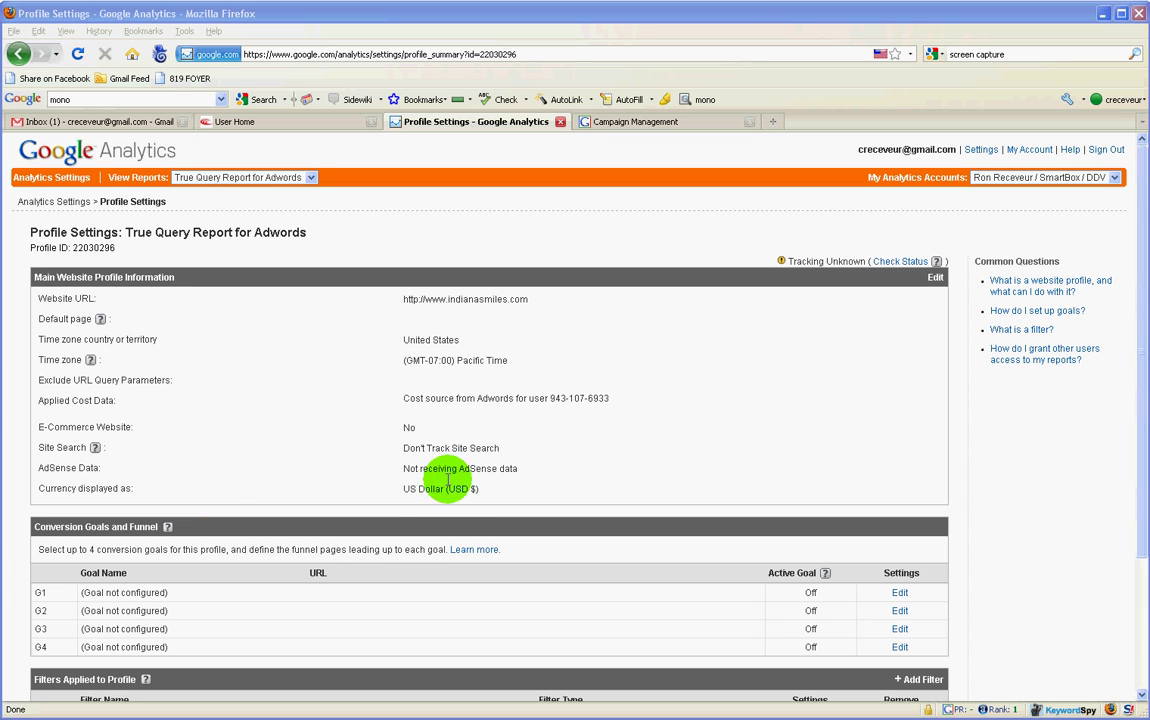
pyautogui.scroll(-3, 447, 480)
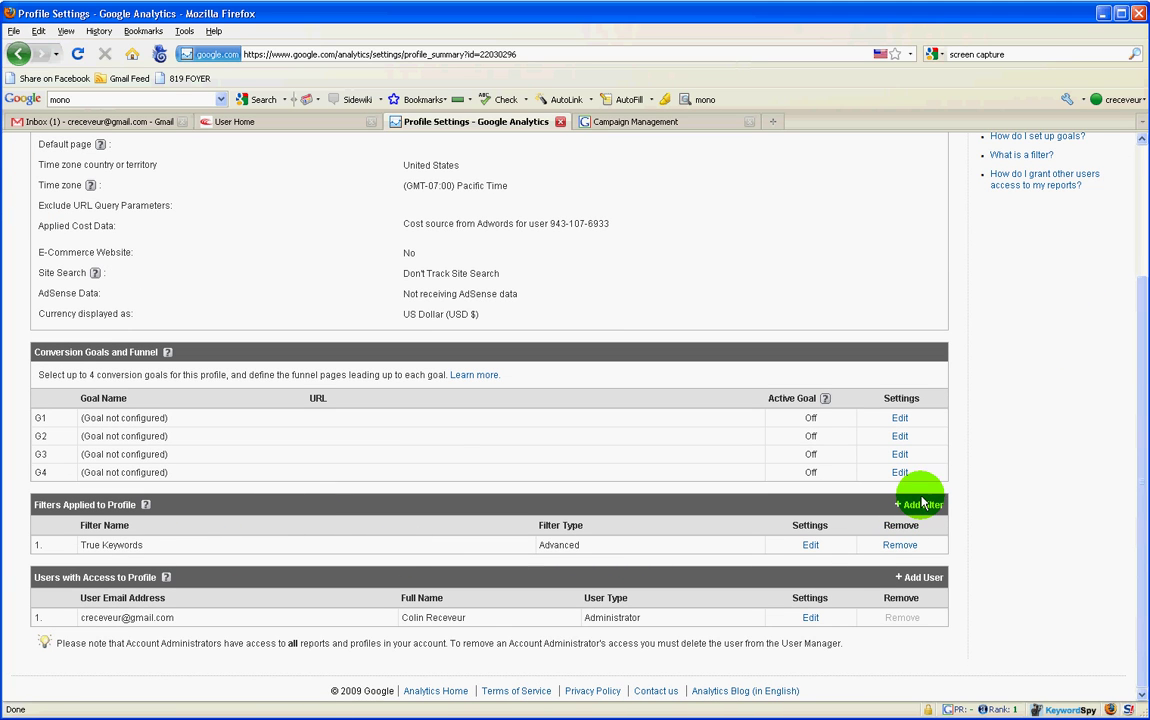
# Add a second filter named True Keywords 2, enter indianasmiles.com, and choose Custom filter
pyautogui.click(920, 504)
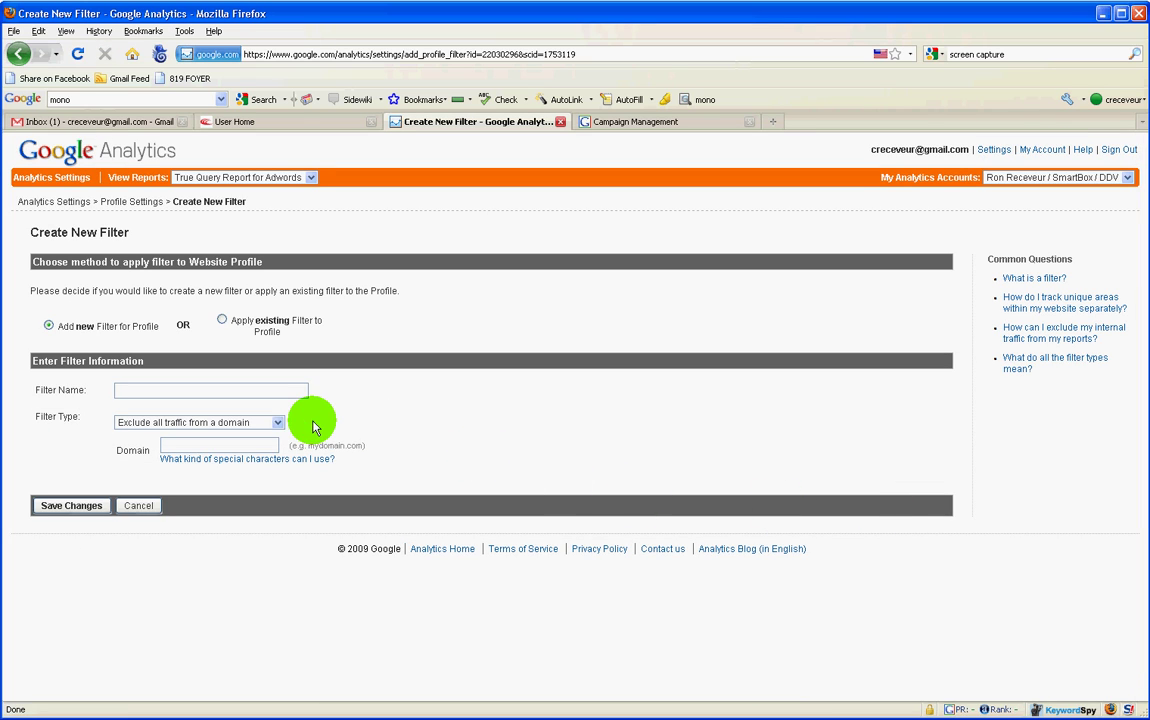
pyautogui.click(244, 393)
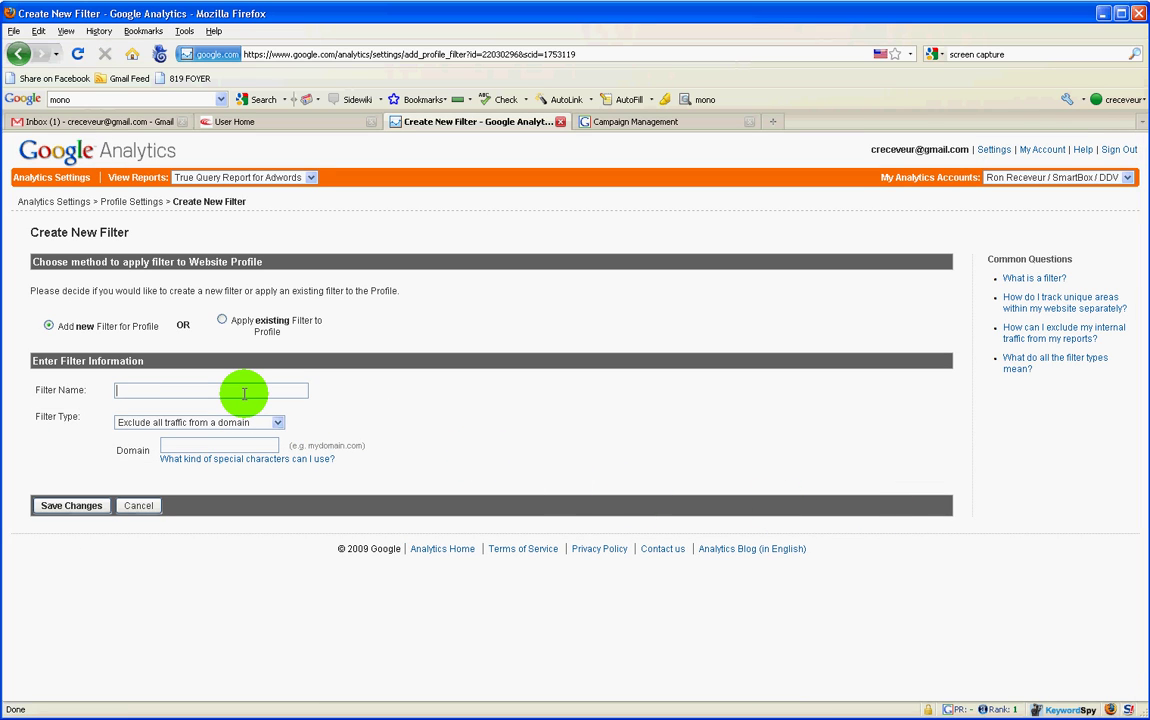
pyautogui.write('True Keywords 2')
pyautogui.click(208, 441)
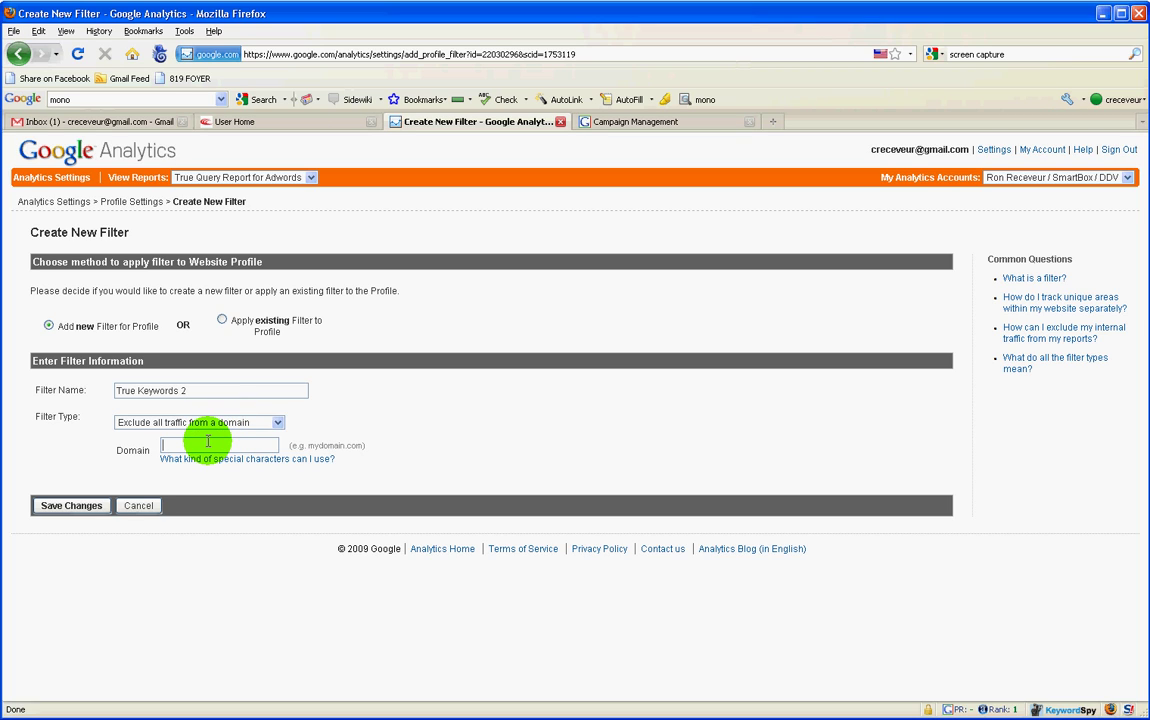
pyautogui.write('indianasmiles.com')
pyautogui.click(205, 423)
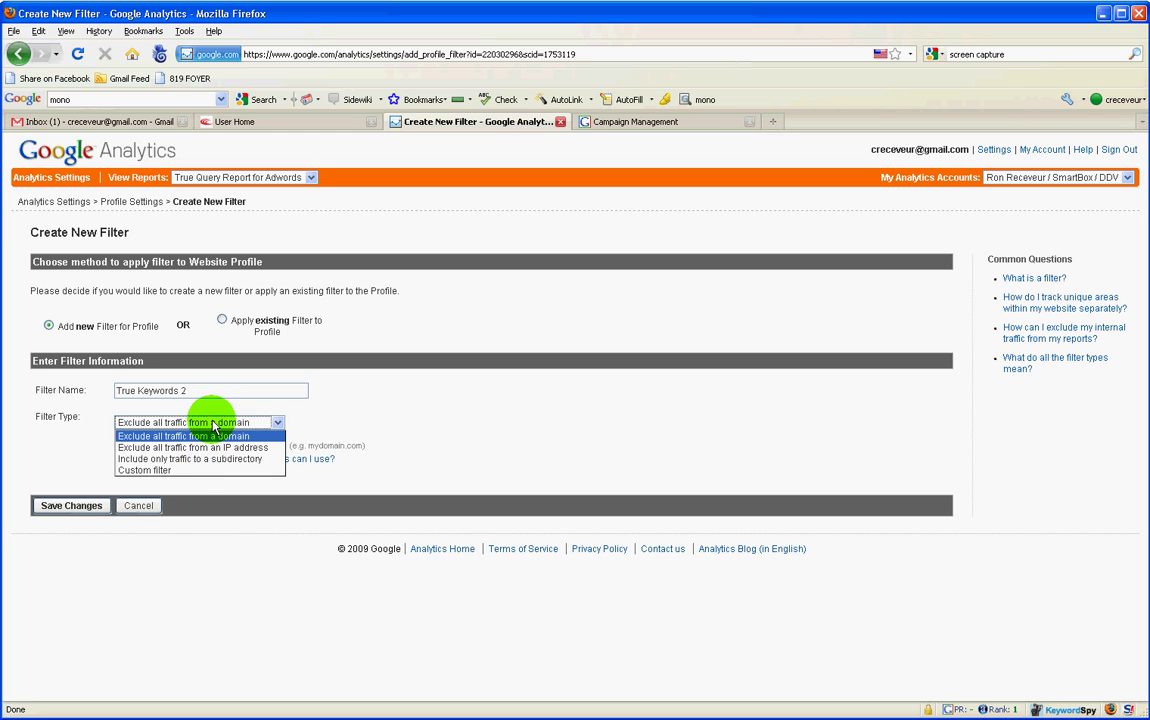
pyautogui.click(197, 472)
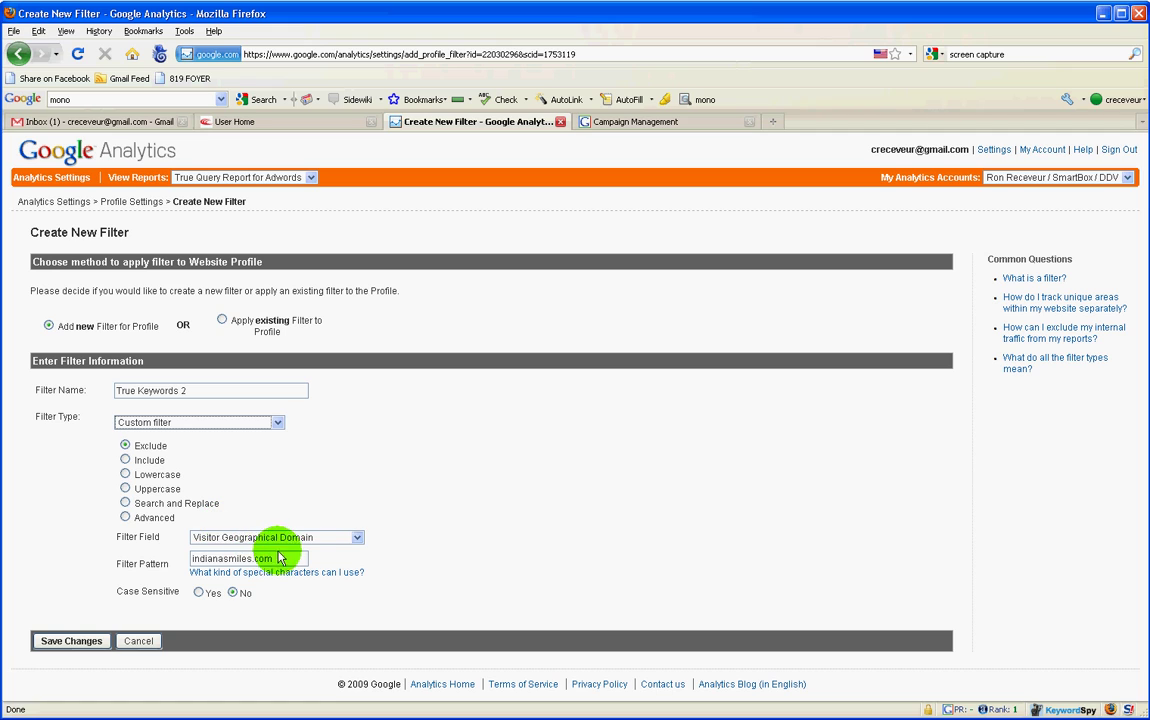
# Switch to Advanced and set Field A to Custom Field 1 with pattern (.*)
pyautogui.click(125, 518)
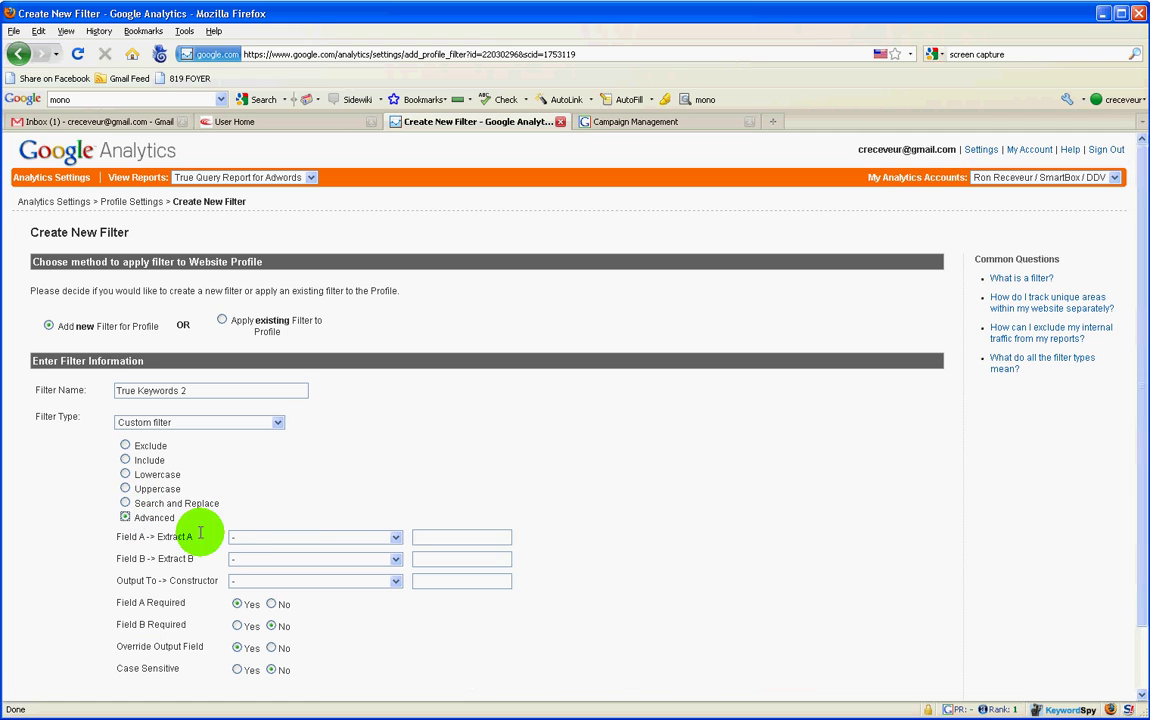
pyautogui.click(250, 538)
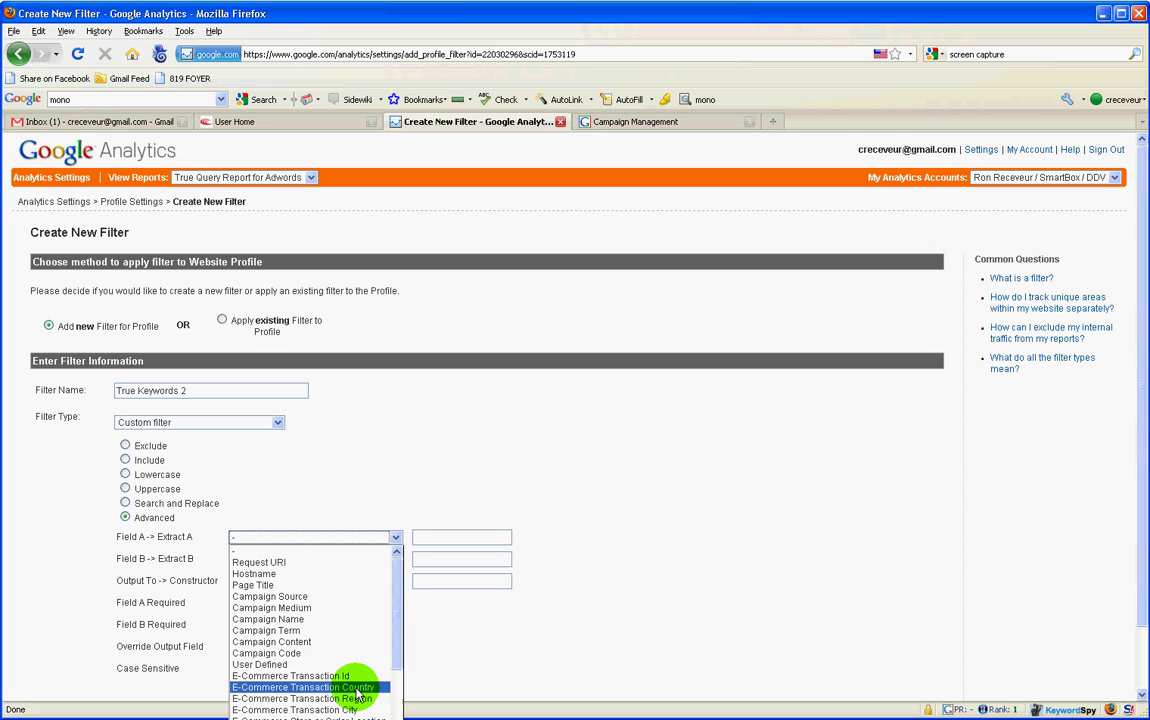
pyautogui.scroll(-5, 355, 690)
pyautogui.click(300, 690)
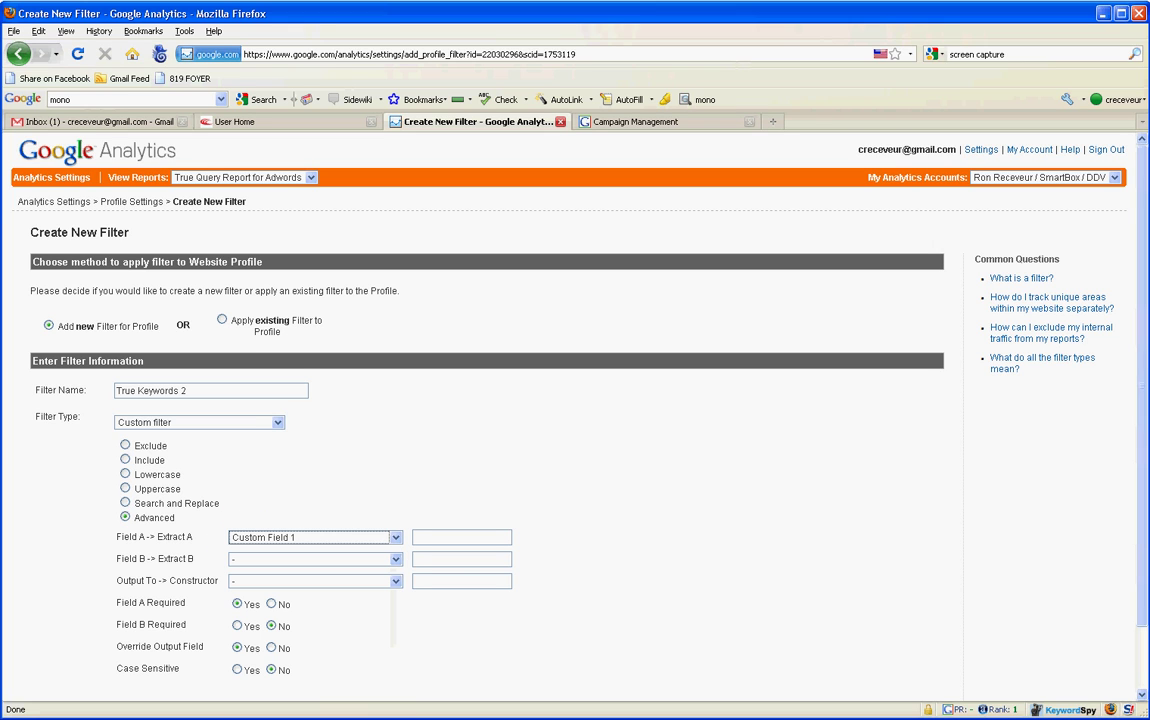
pyautogui.click(451, 539)
pyautogui.write('(')
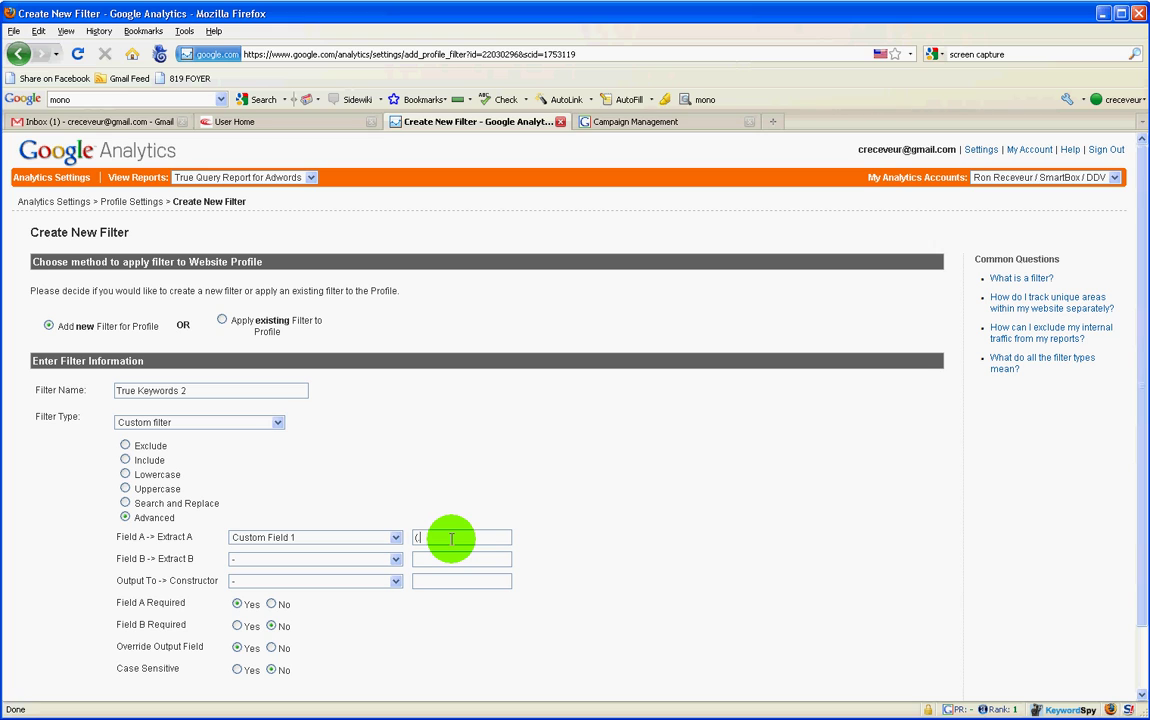
pyautogui.write('.*)')
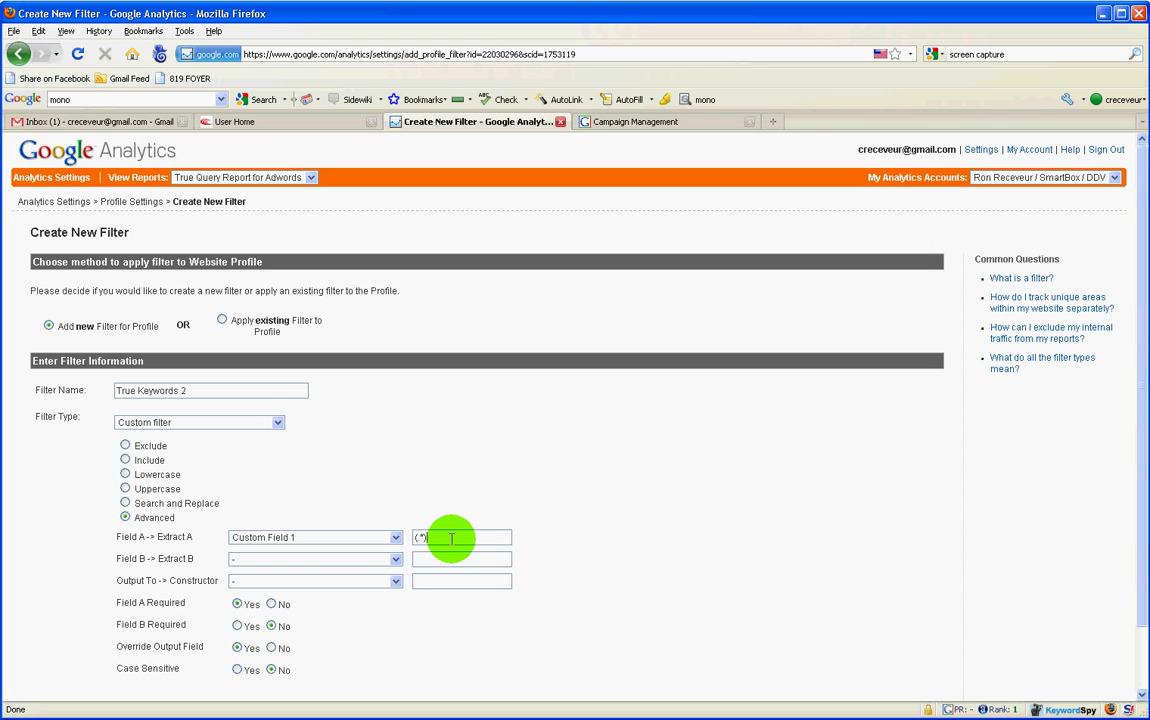
# Set Field B to Campaign Term with pattern (.*)
pyautogui.click(374, 563)
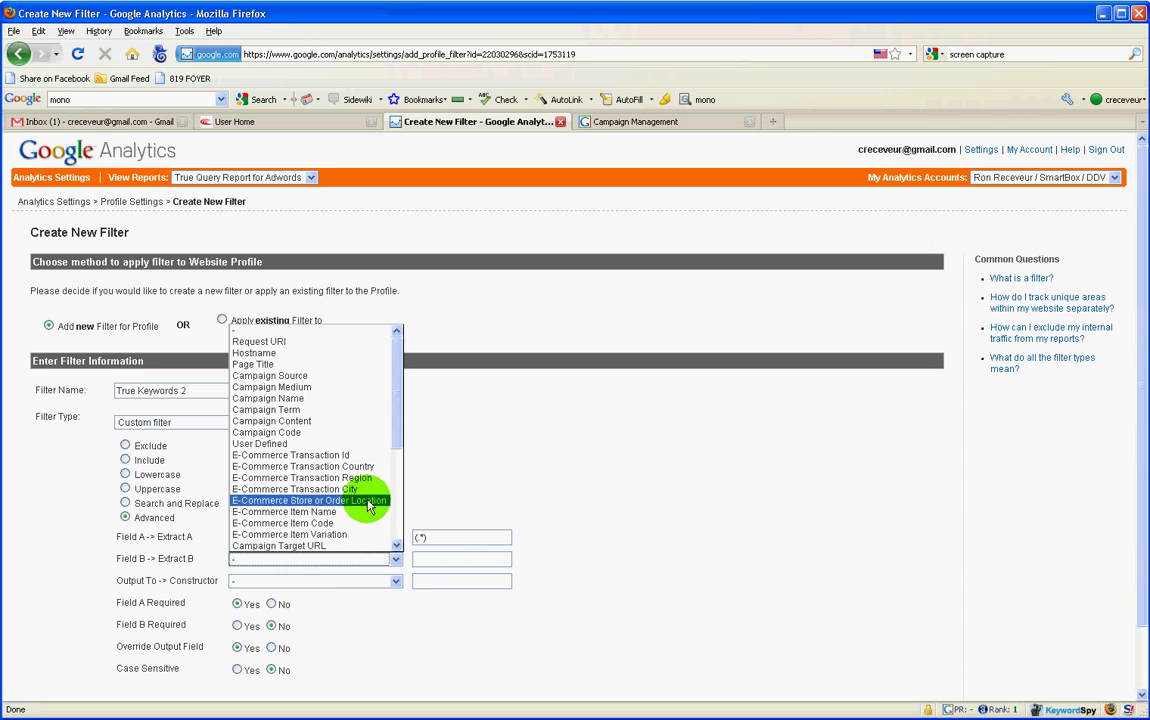
pyautogui.click(354, 410)
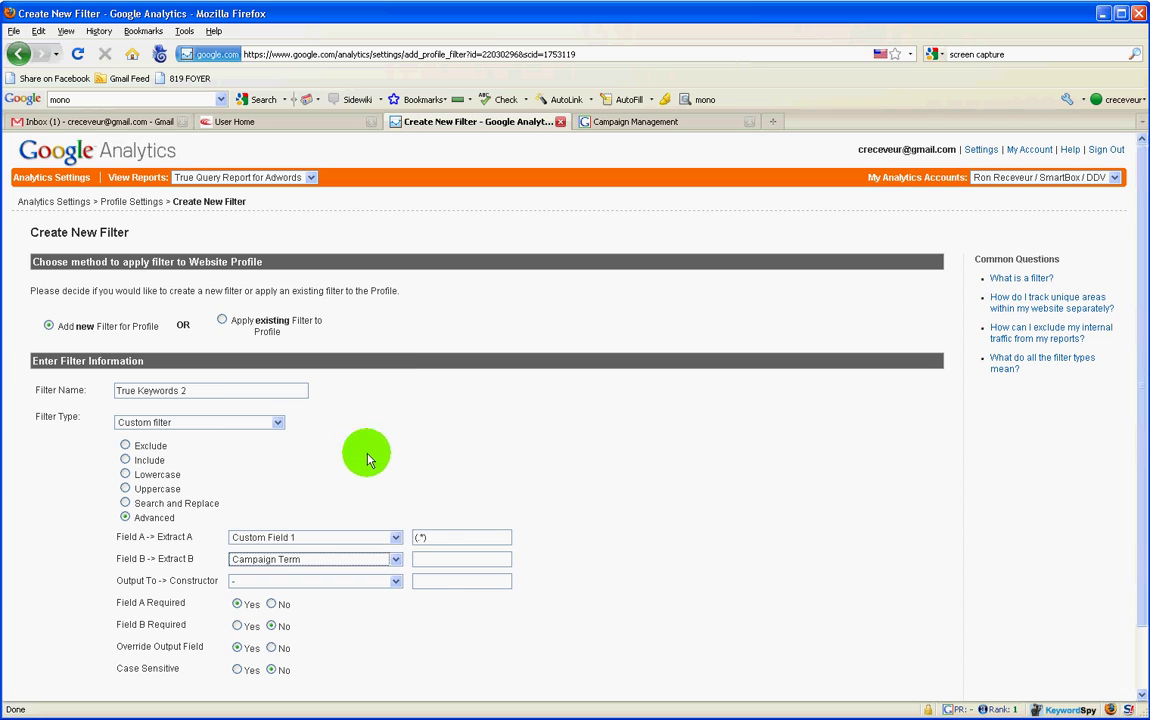
pyautogui.click(434, 559)
pyautogui.write('(.*)')
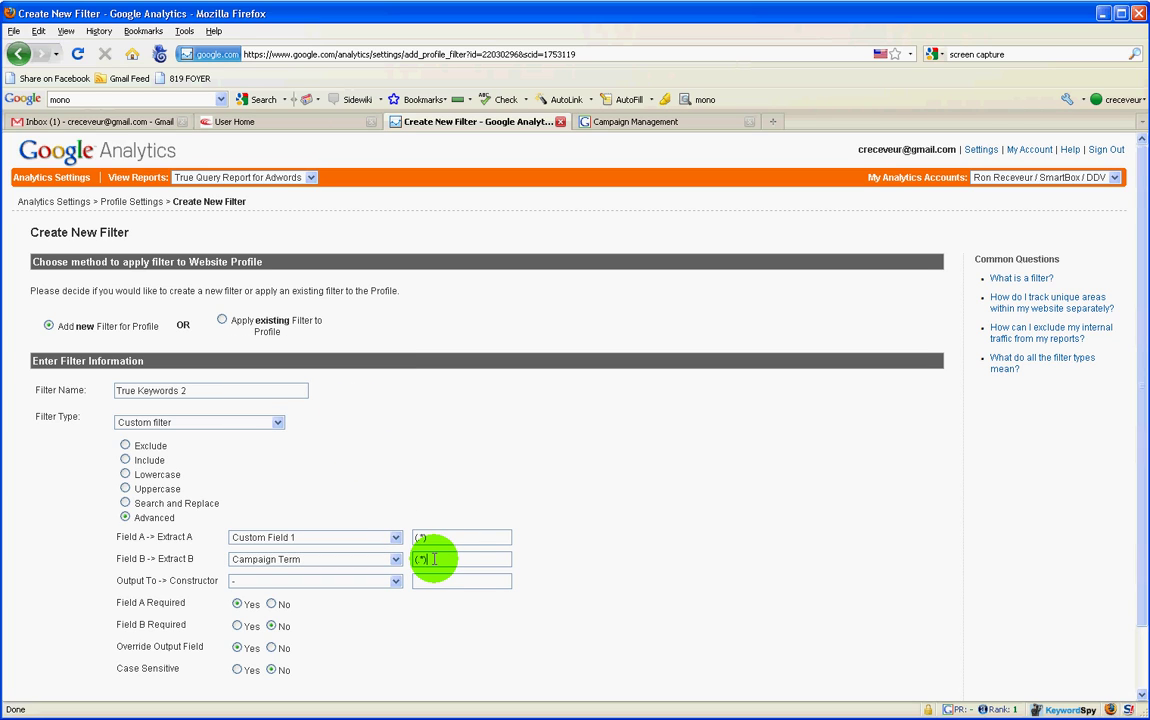
# Output to Campaign Term as '$B1 ($A1)' and save the filter
pyautogui.click(331, 587)
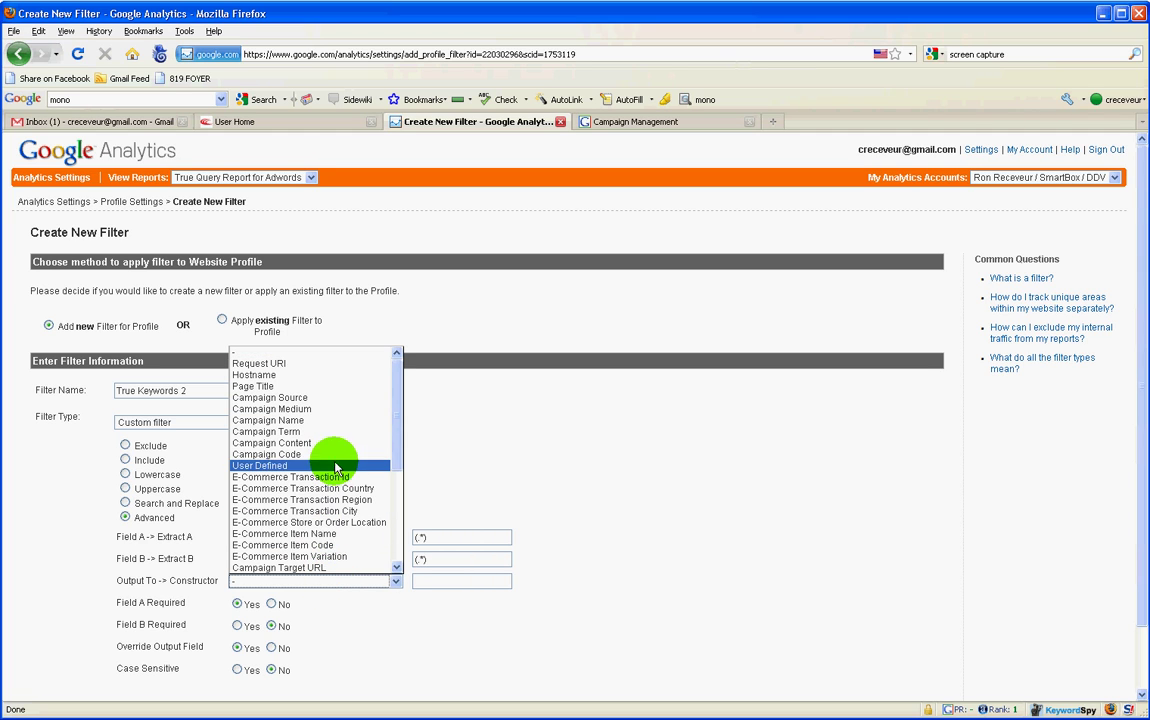
pyautogui.click(334, 428)
pyautogui.click(453, 585)
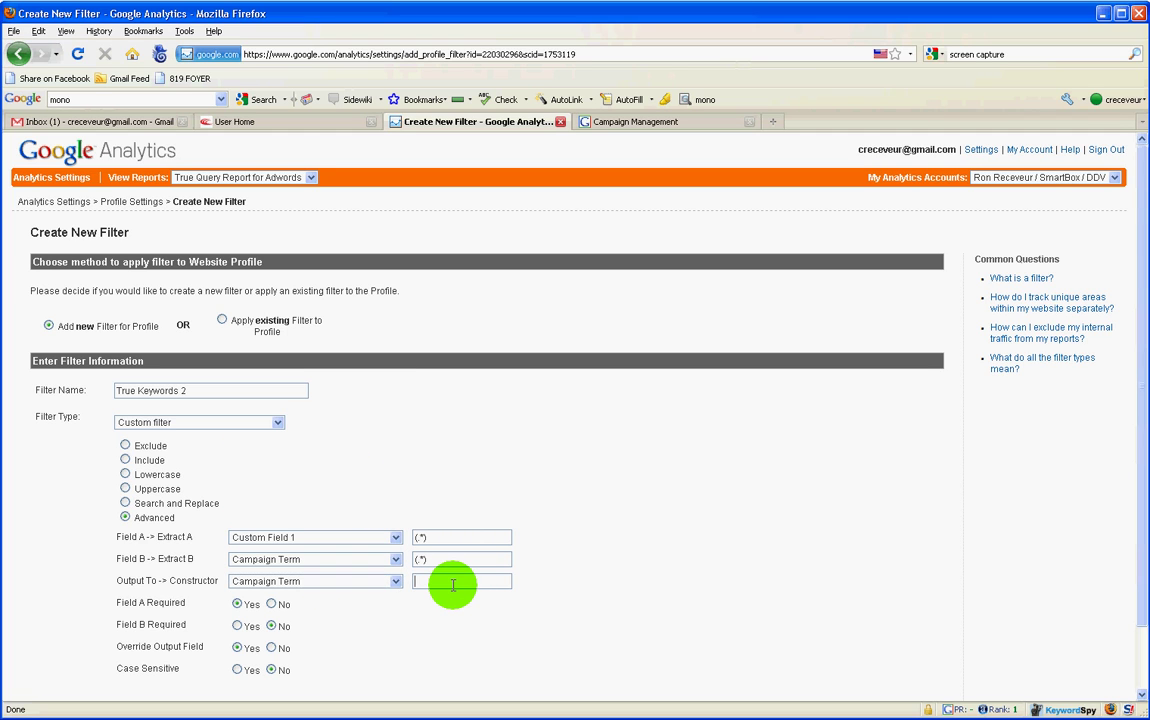
pyautogui.write('$B1 ($A1)')
pyautogui.scroll(-2, 445, 585)
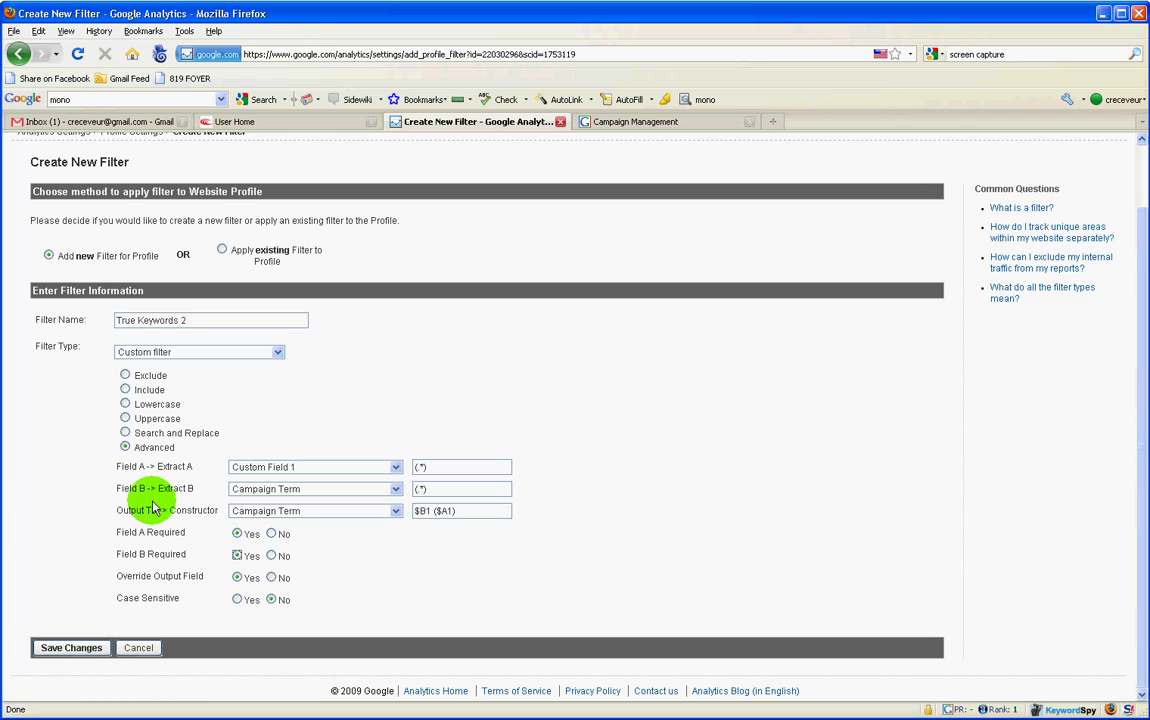
pyautogui.click(87, 650)
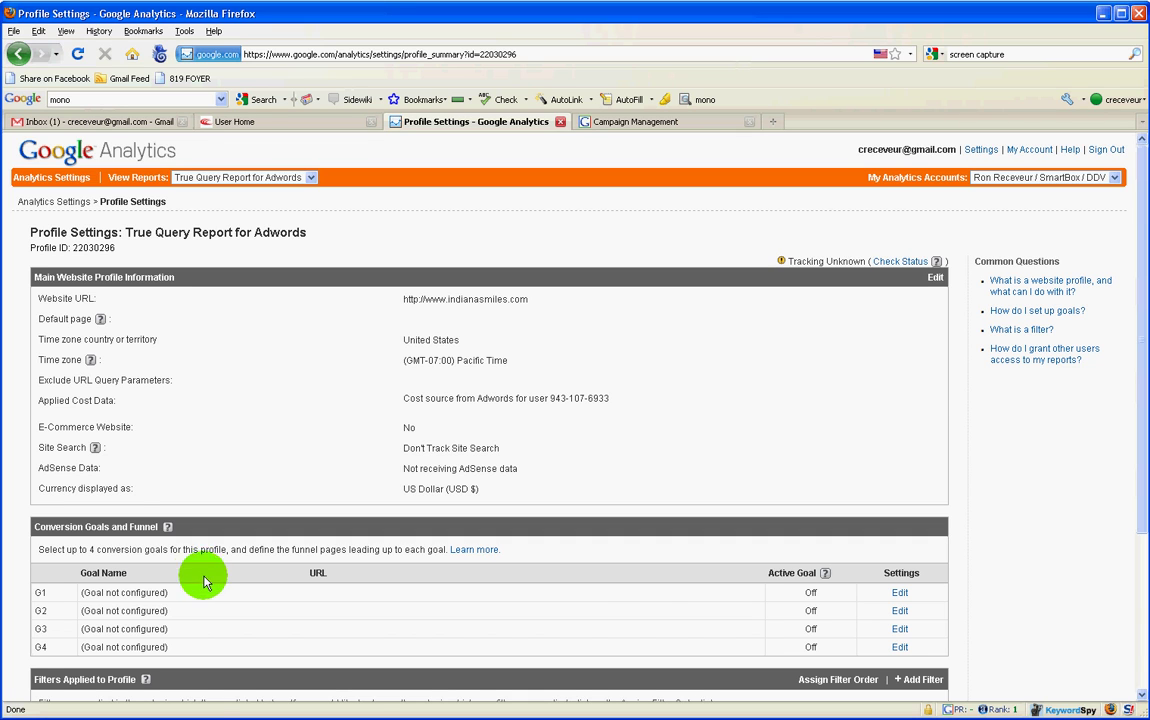
# Confirm both True Keywords filters are listed, then go to the Analytics Settings breadcrumb
pyautogui.scroll(-3, 205, 575)
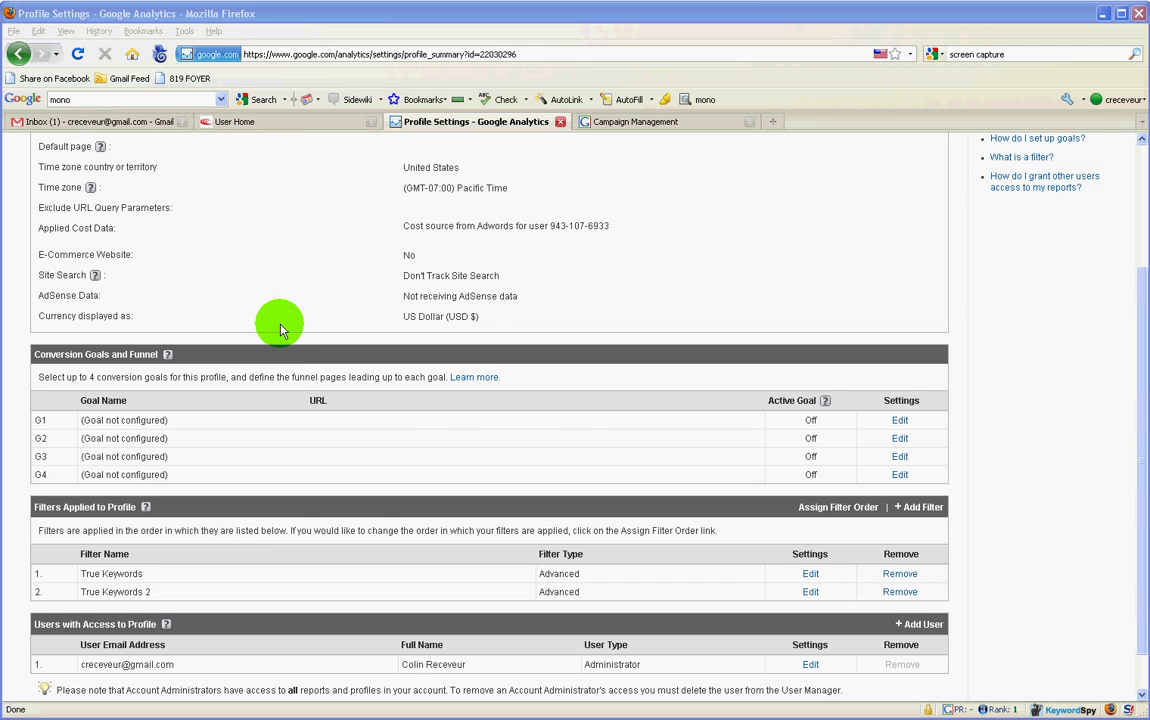
pyautogui.scroll(3, 855, 288)
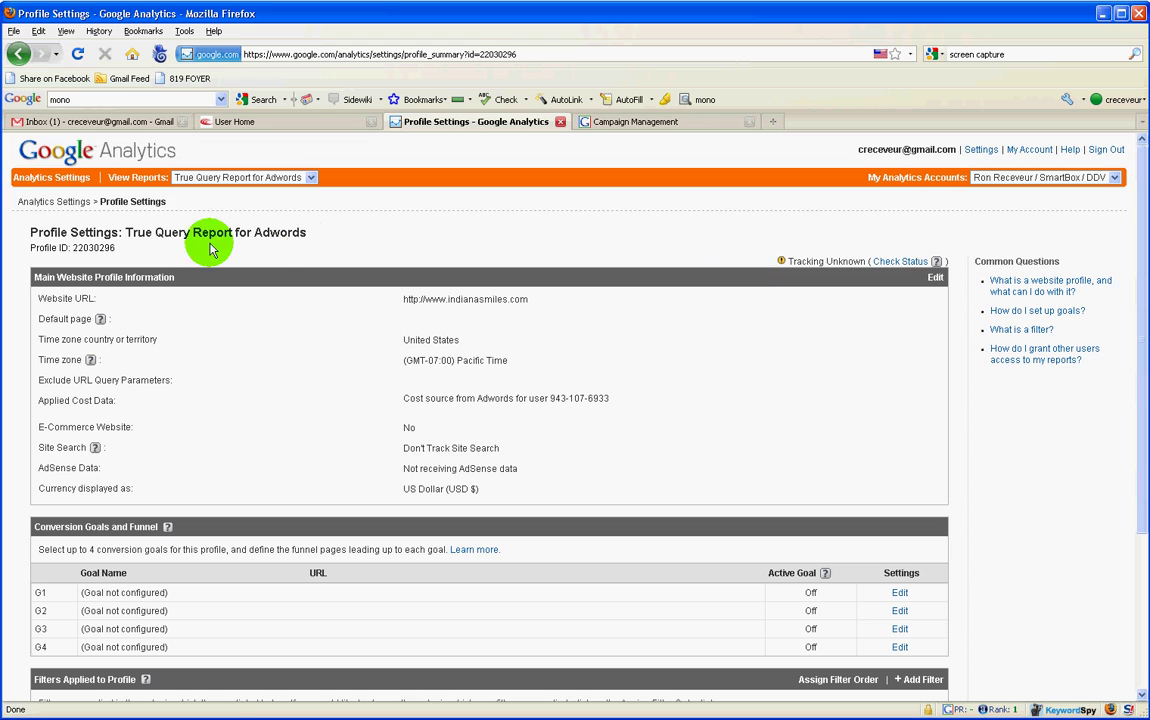
pyautogui.click(35, 204)
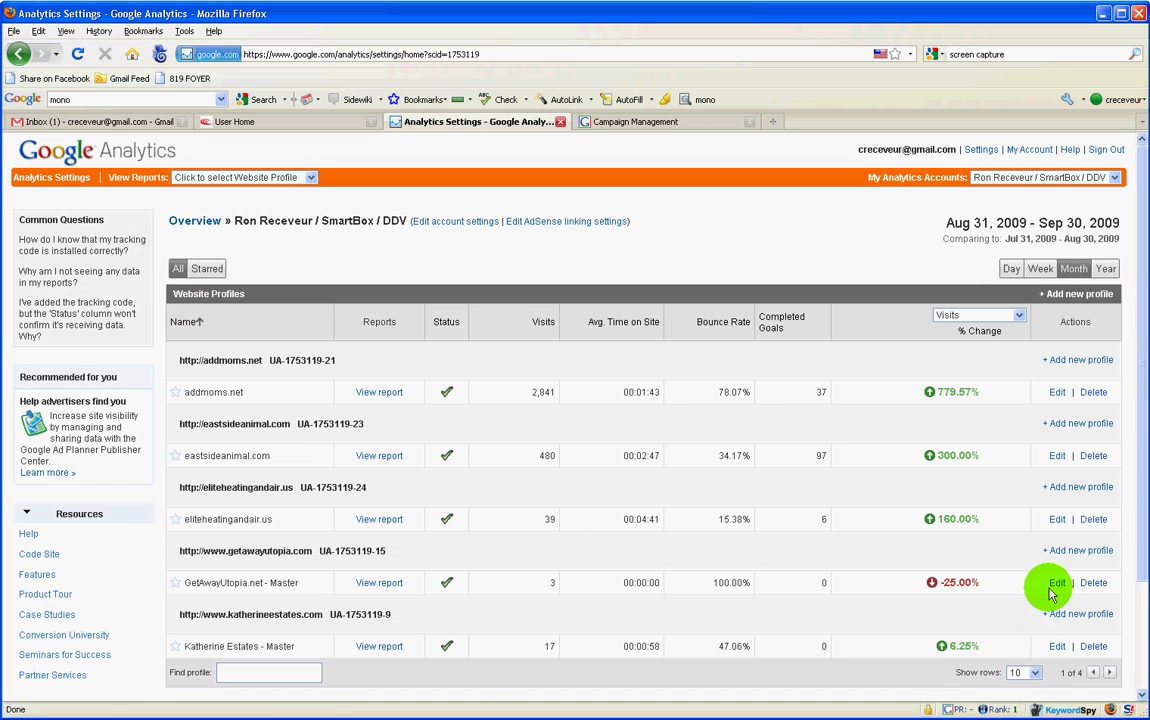
# Show more profile rows, briefly open the True Query Report for Adwords report, and return
pyautogui.click(1026, 672)
pyautogui.click(1020, 700)
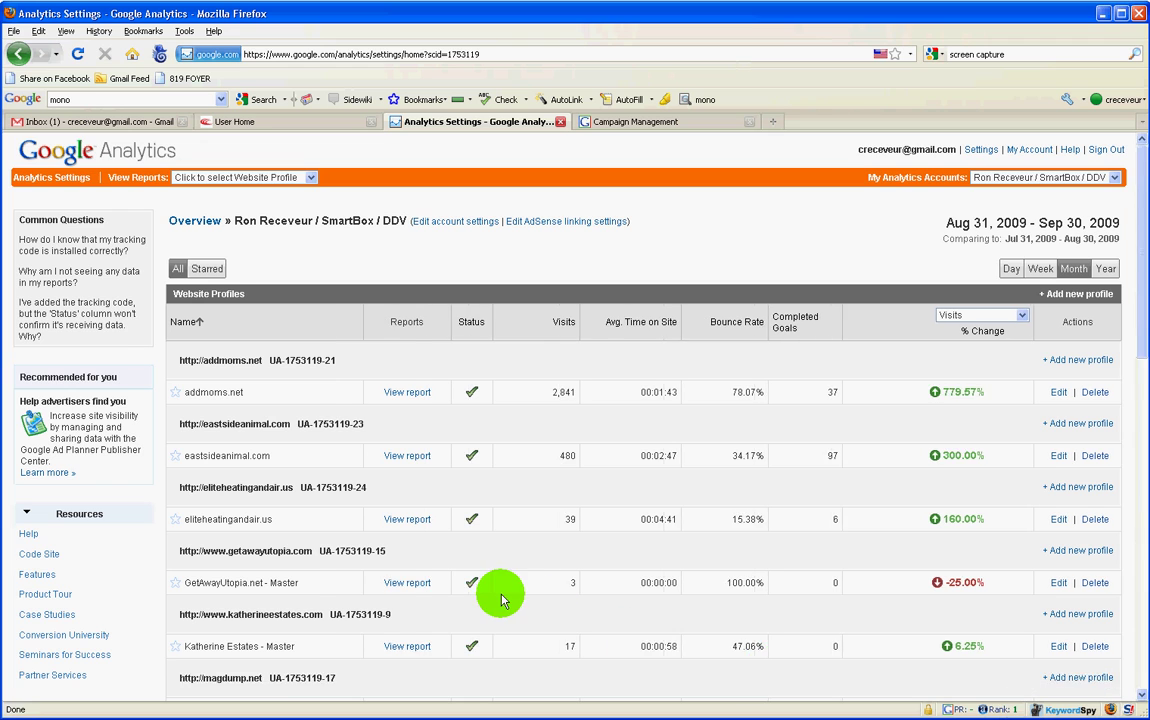
pyautogui.scroll(-7, 427, 614)
pyautogui.scroll(-8, 427, 614)
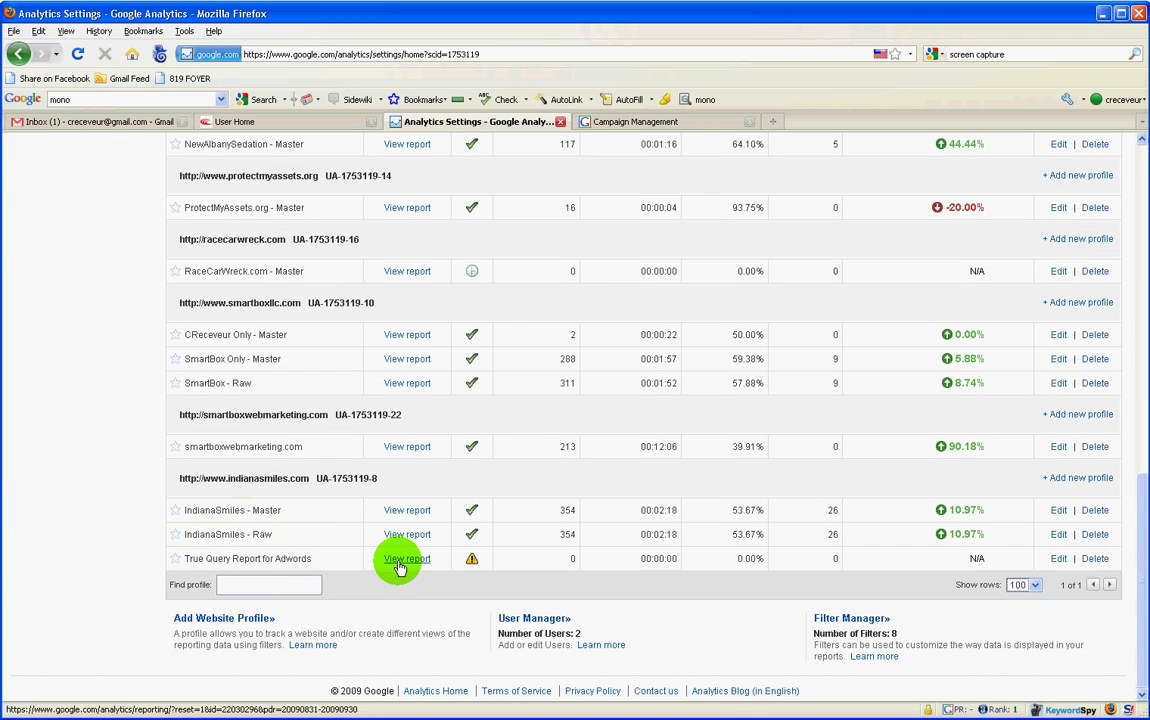
pyautogui.click(399, 563)
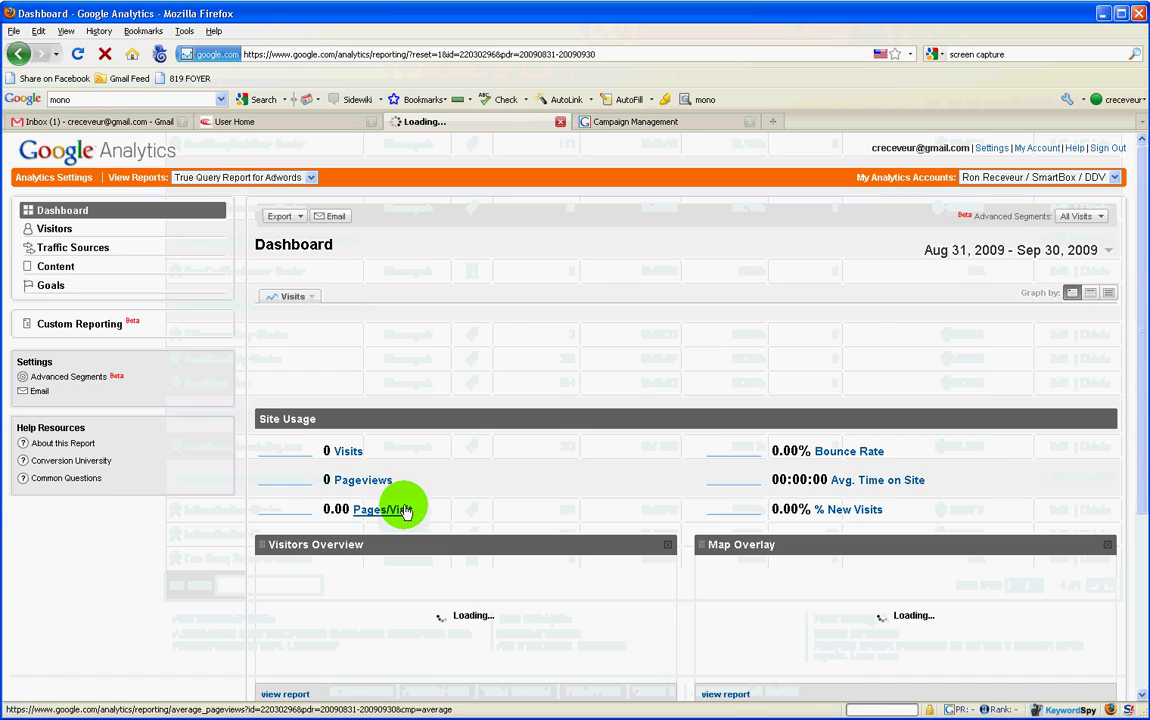
pyautogui.click(403, 507)
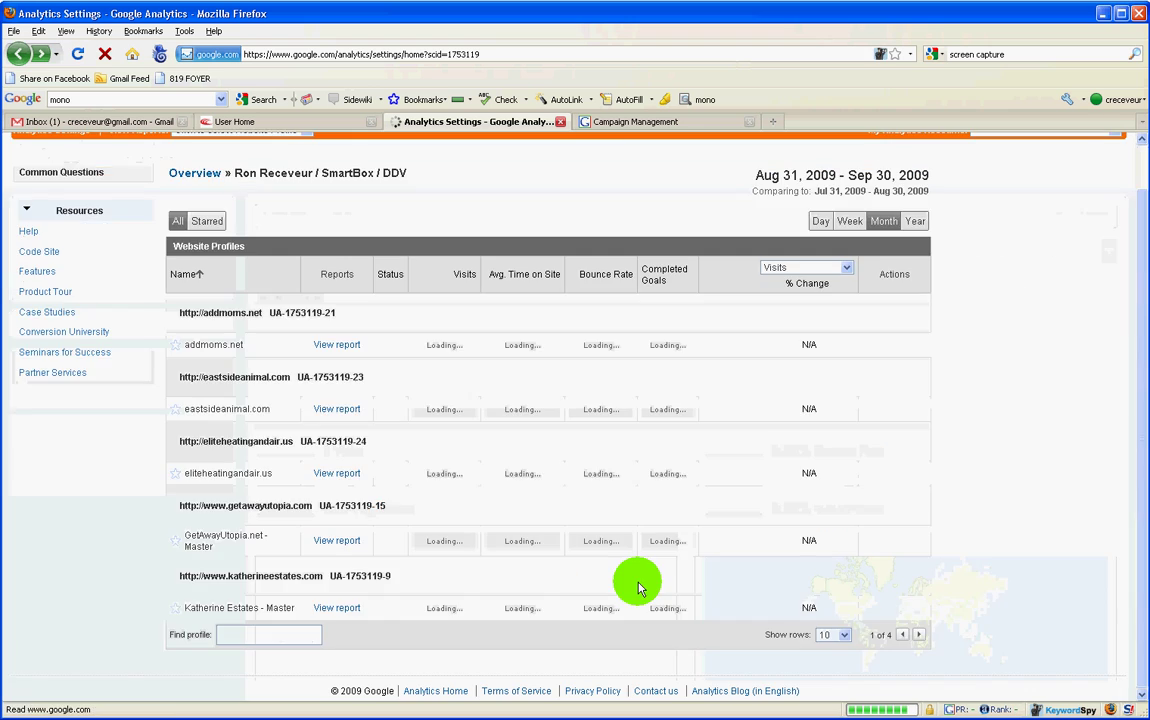
# List 100 profiles per page and view the IndianaSmiles - Master report
pyautogui.click(1030, 537)
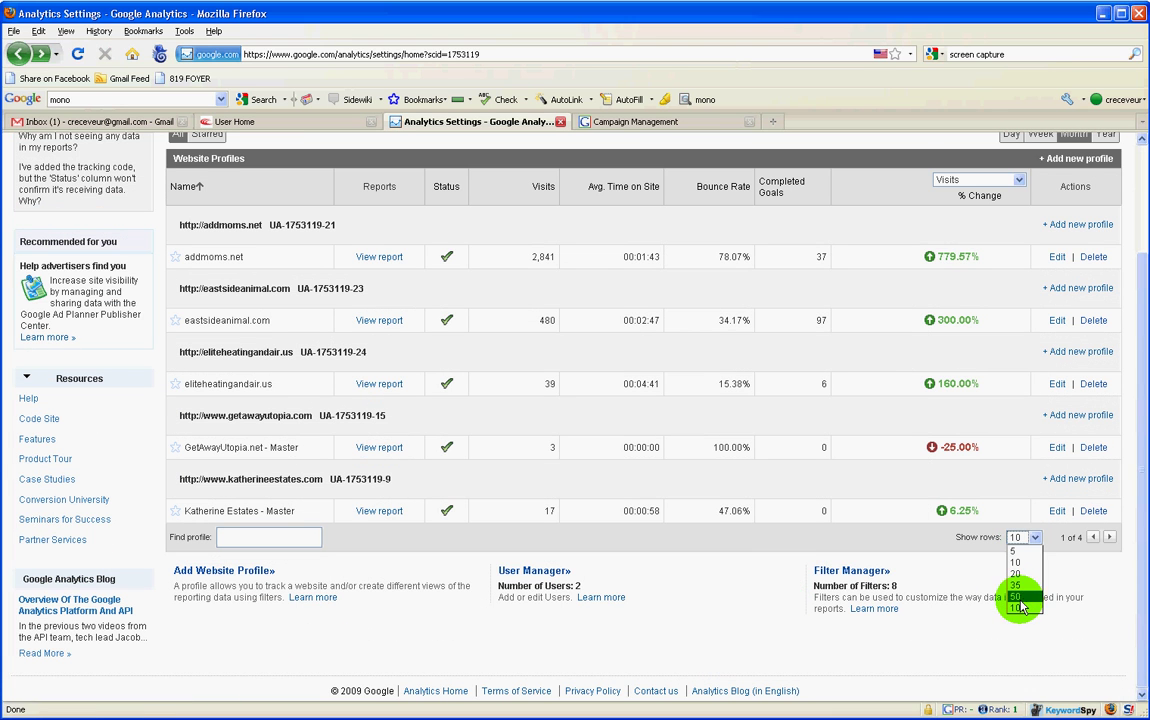
pyautogui.click(1020, 607)
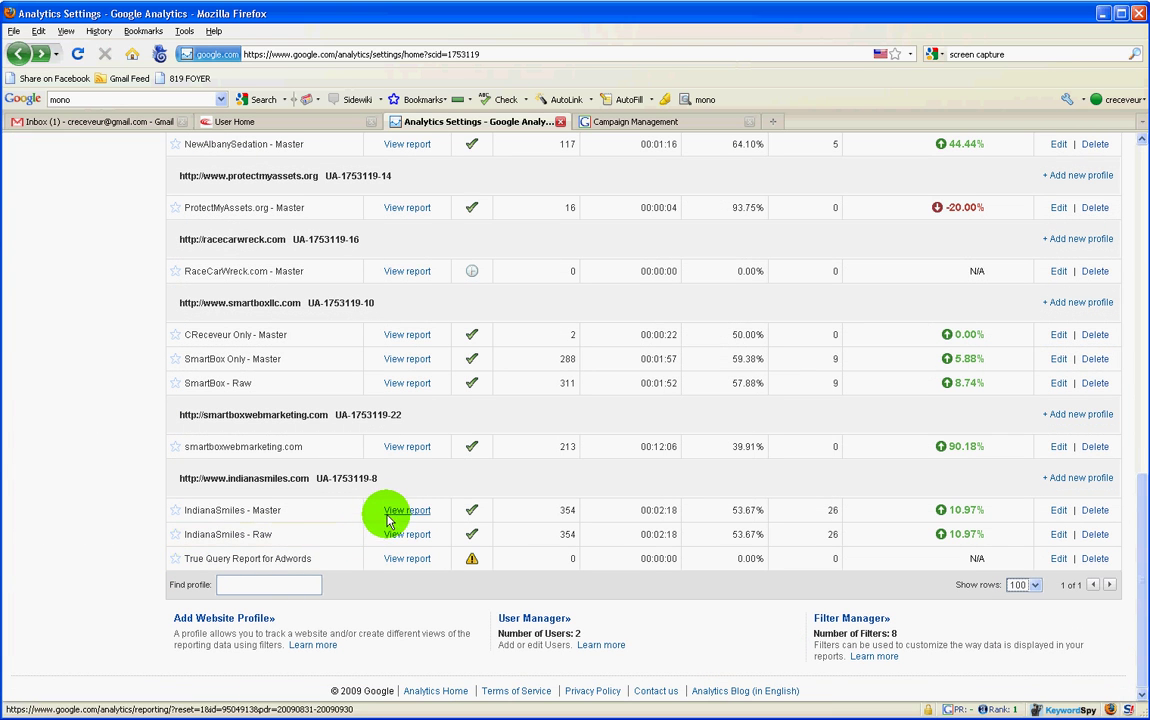
pyautogui.click(404, 513)
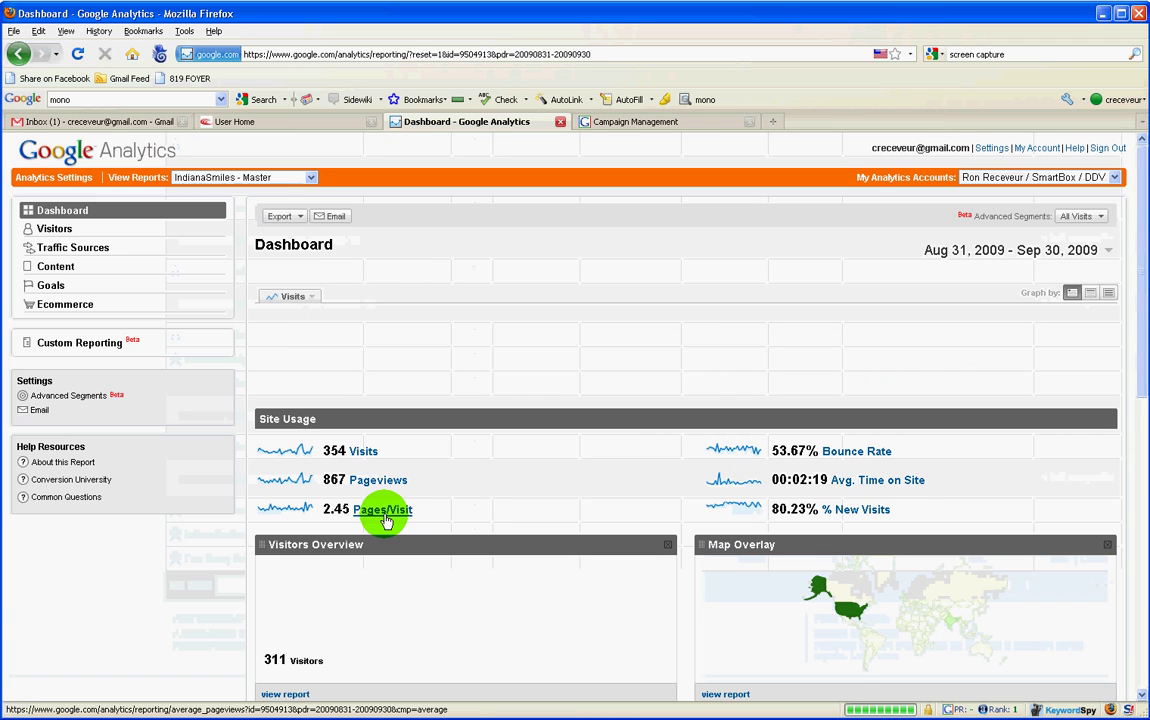
# Review the IndianaSmiles Keywords report (165 search visits, 109 keywords), then return to AdWords Campaign Management
pyautogui.click(68, 250)
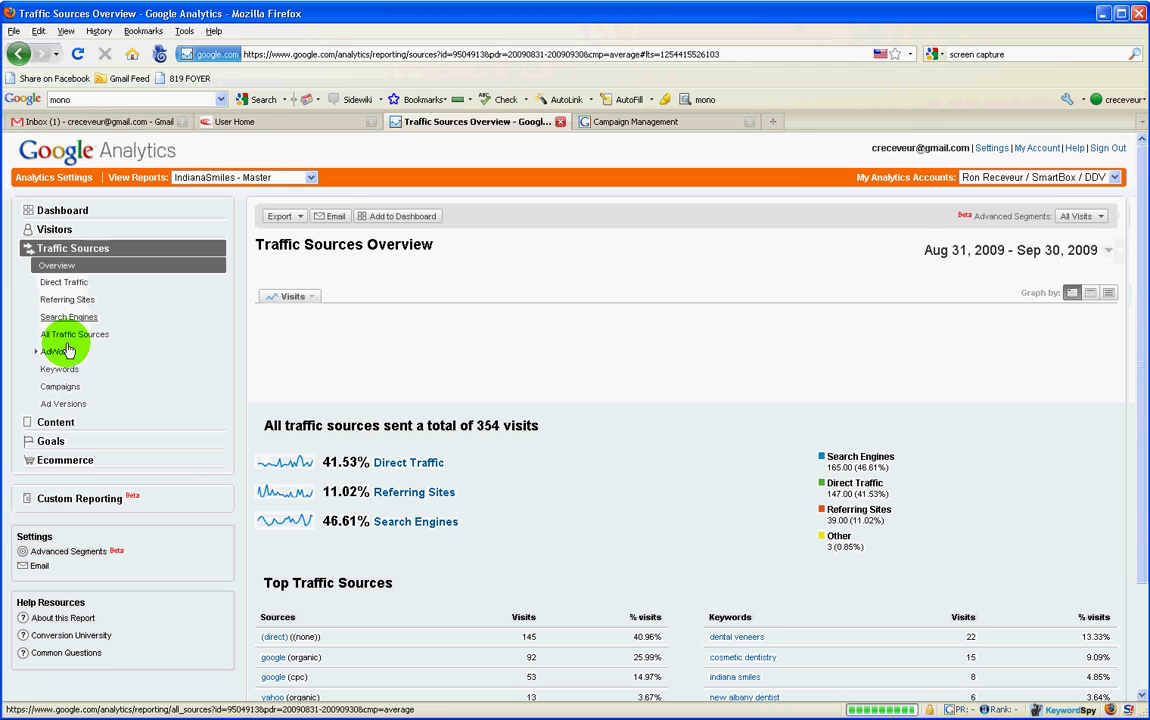
pyautogui.click(60, 370)
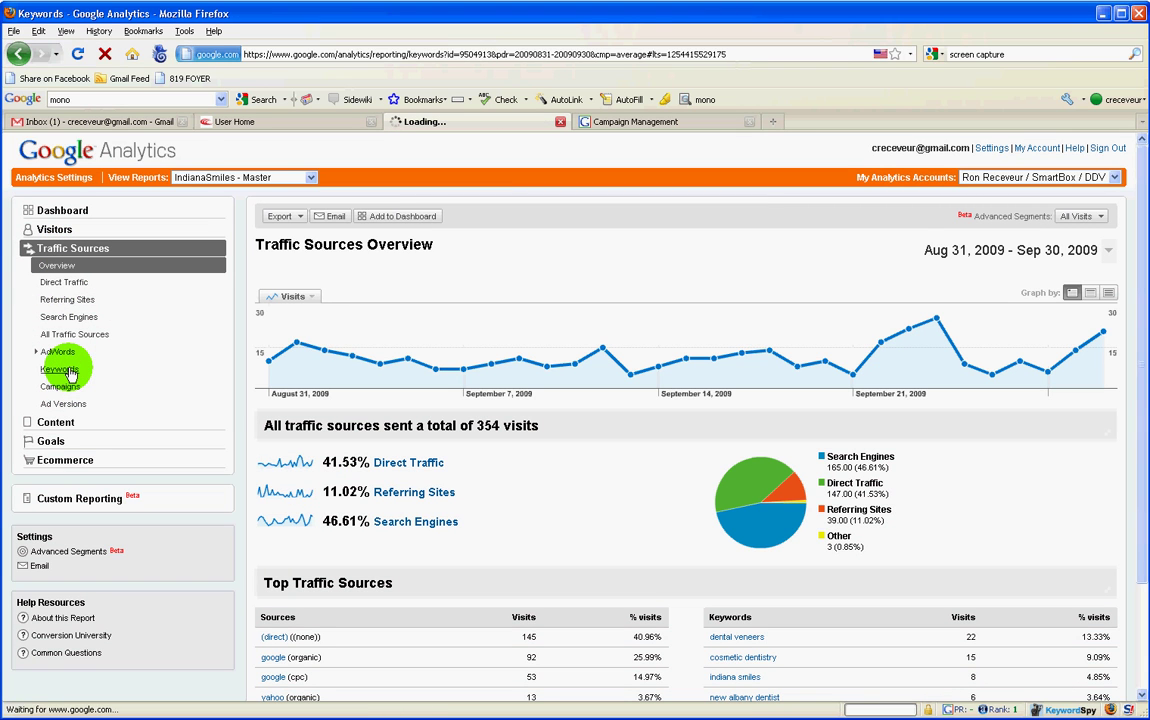
pyautogui.scroll(-3, 415, 450)
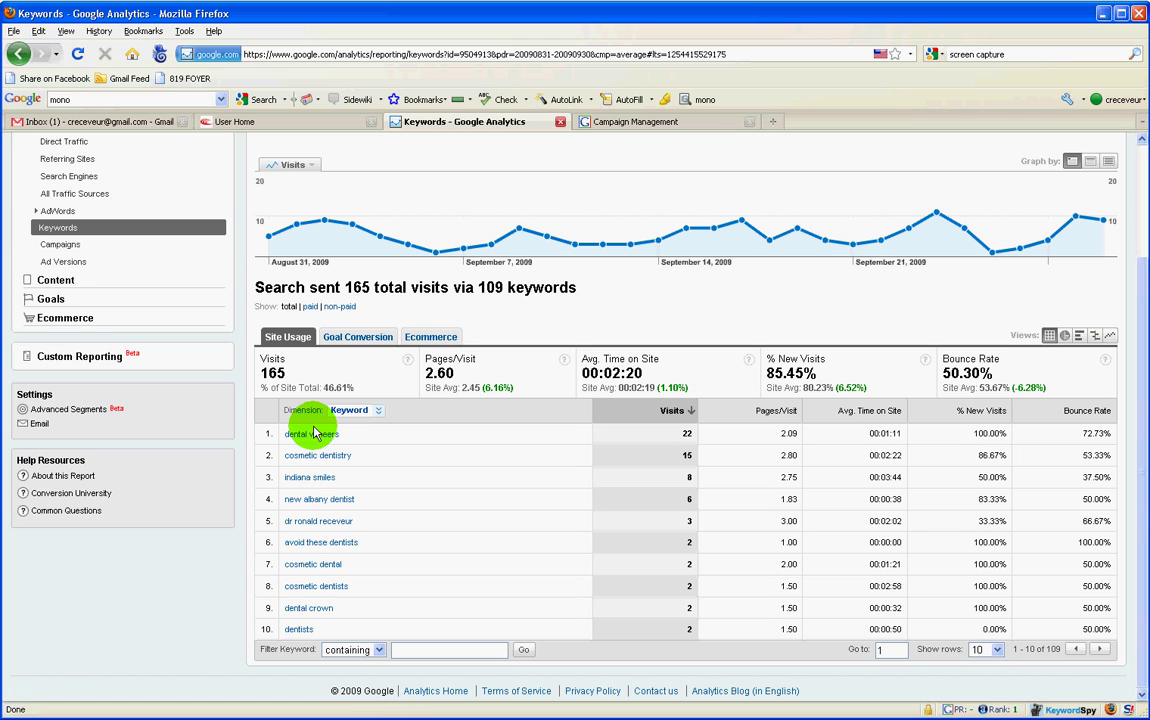
pyautogui.click(612, 124)
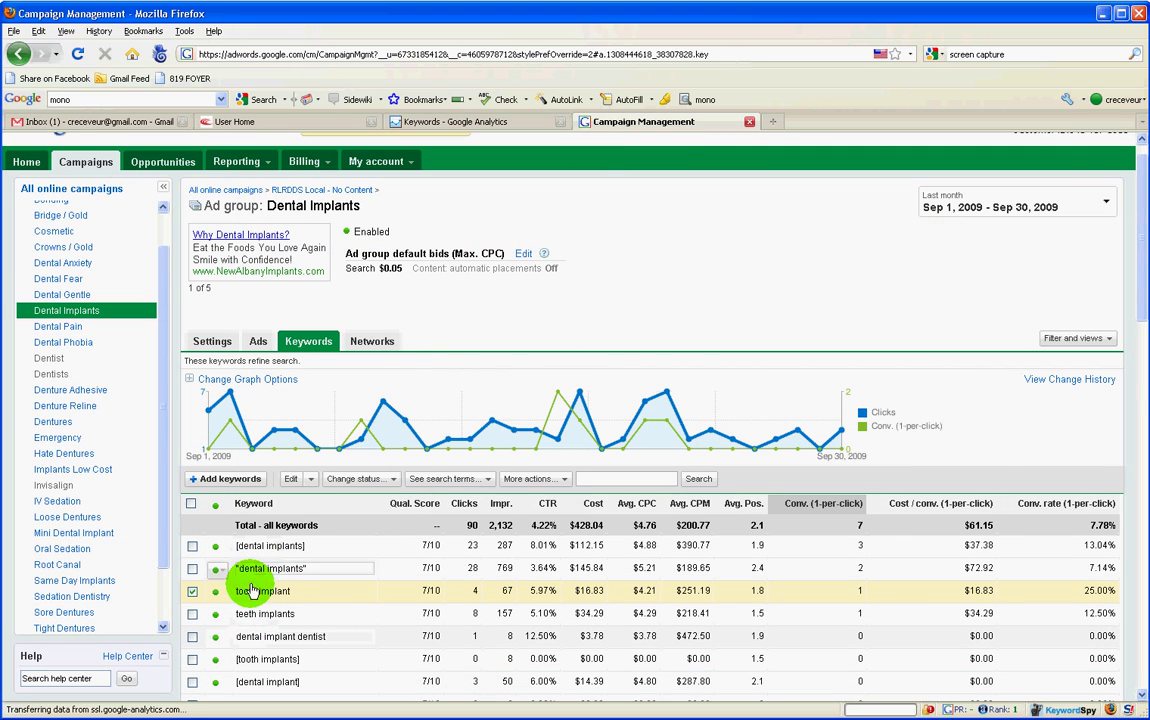
# Check AdWords search terms for the selected tooth implant keyword, then go back to Analytics Keywords
pyautogui.click(428, 479)
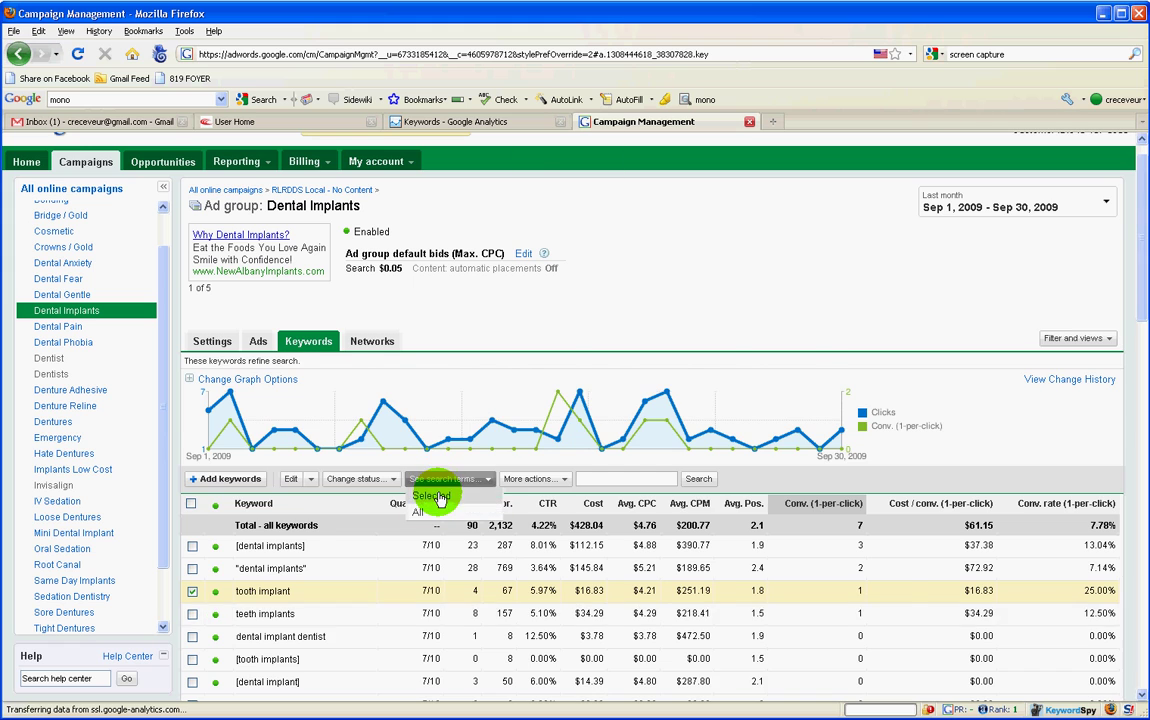
pyautogui.click(436, 493)
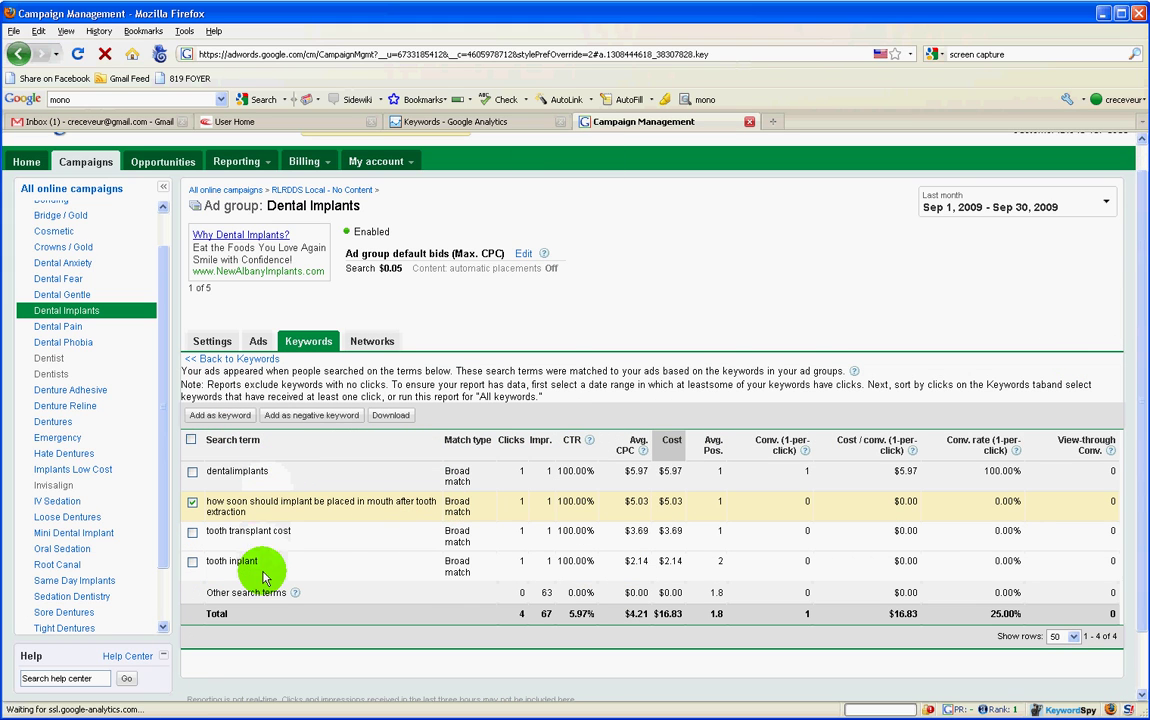
pyautogui.click(238, 358)
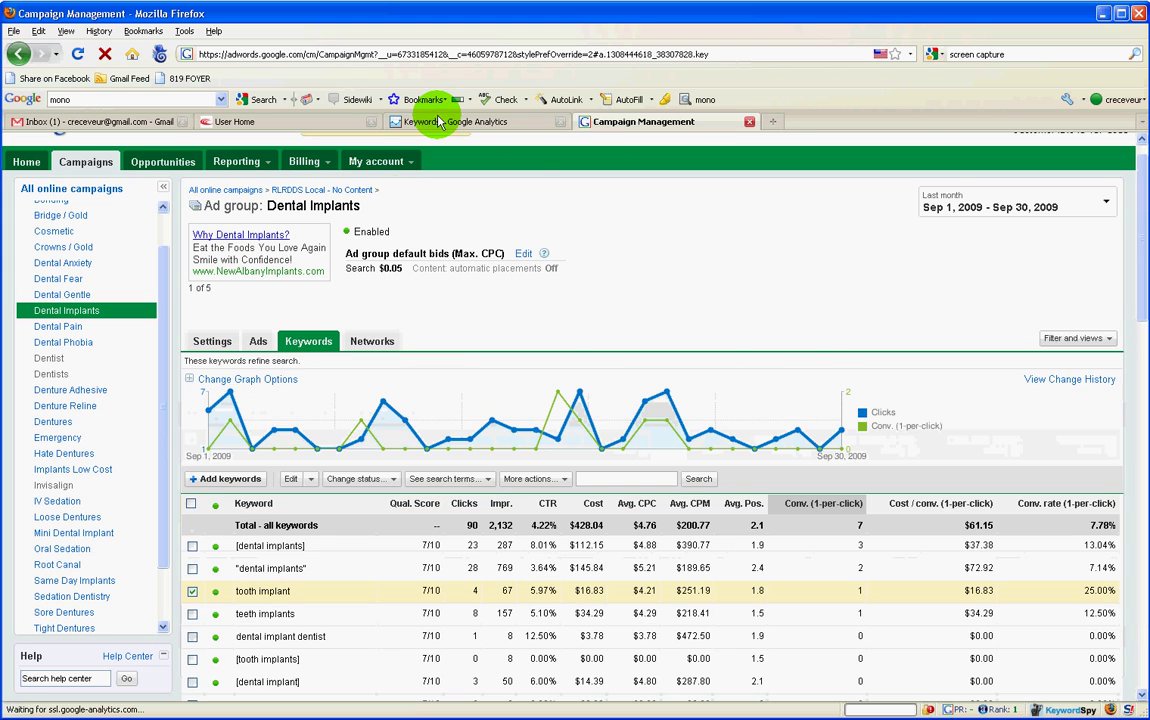
pyautogui.click(446, 122)
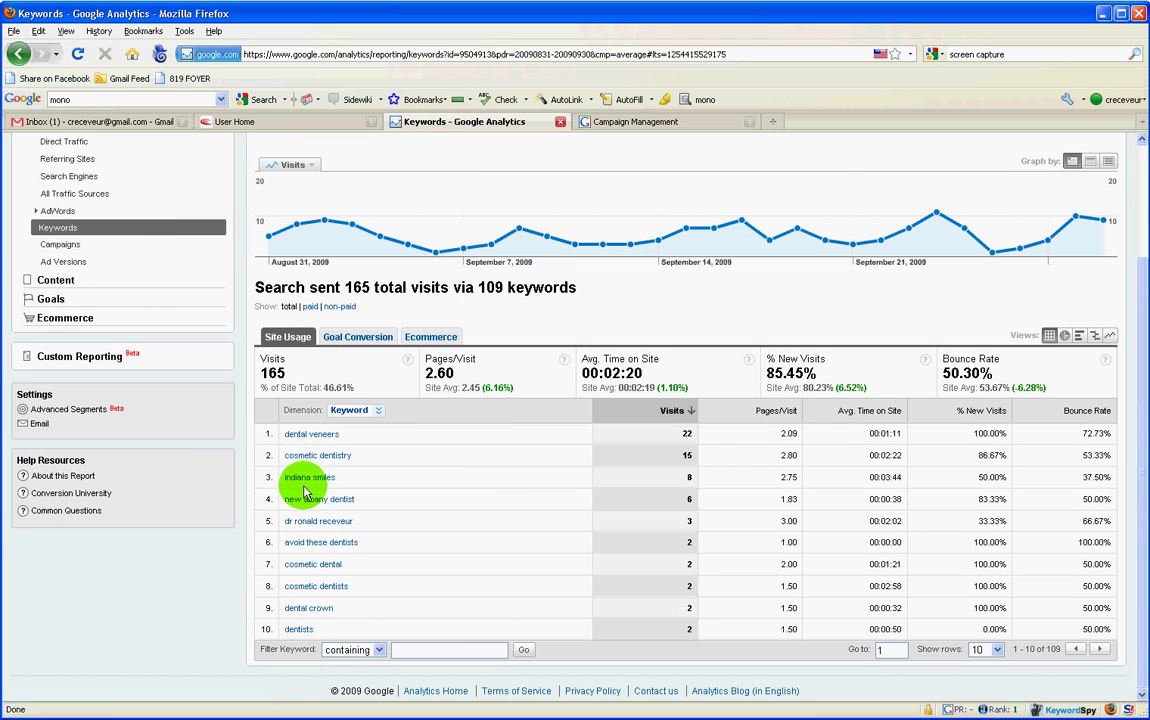